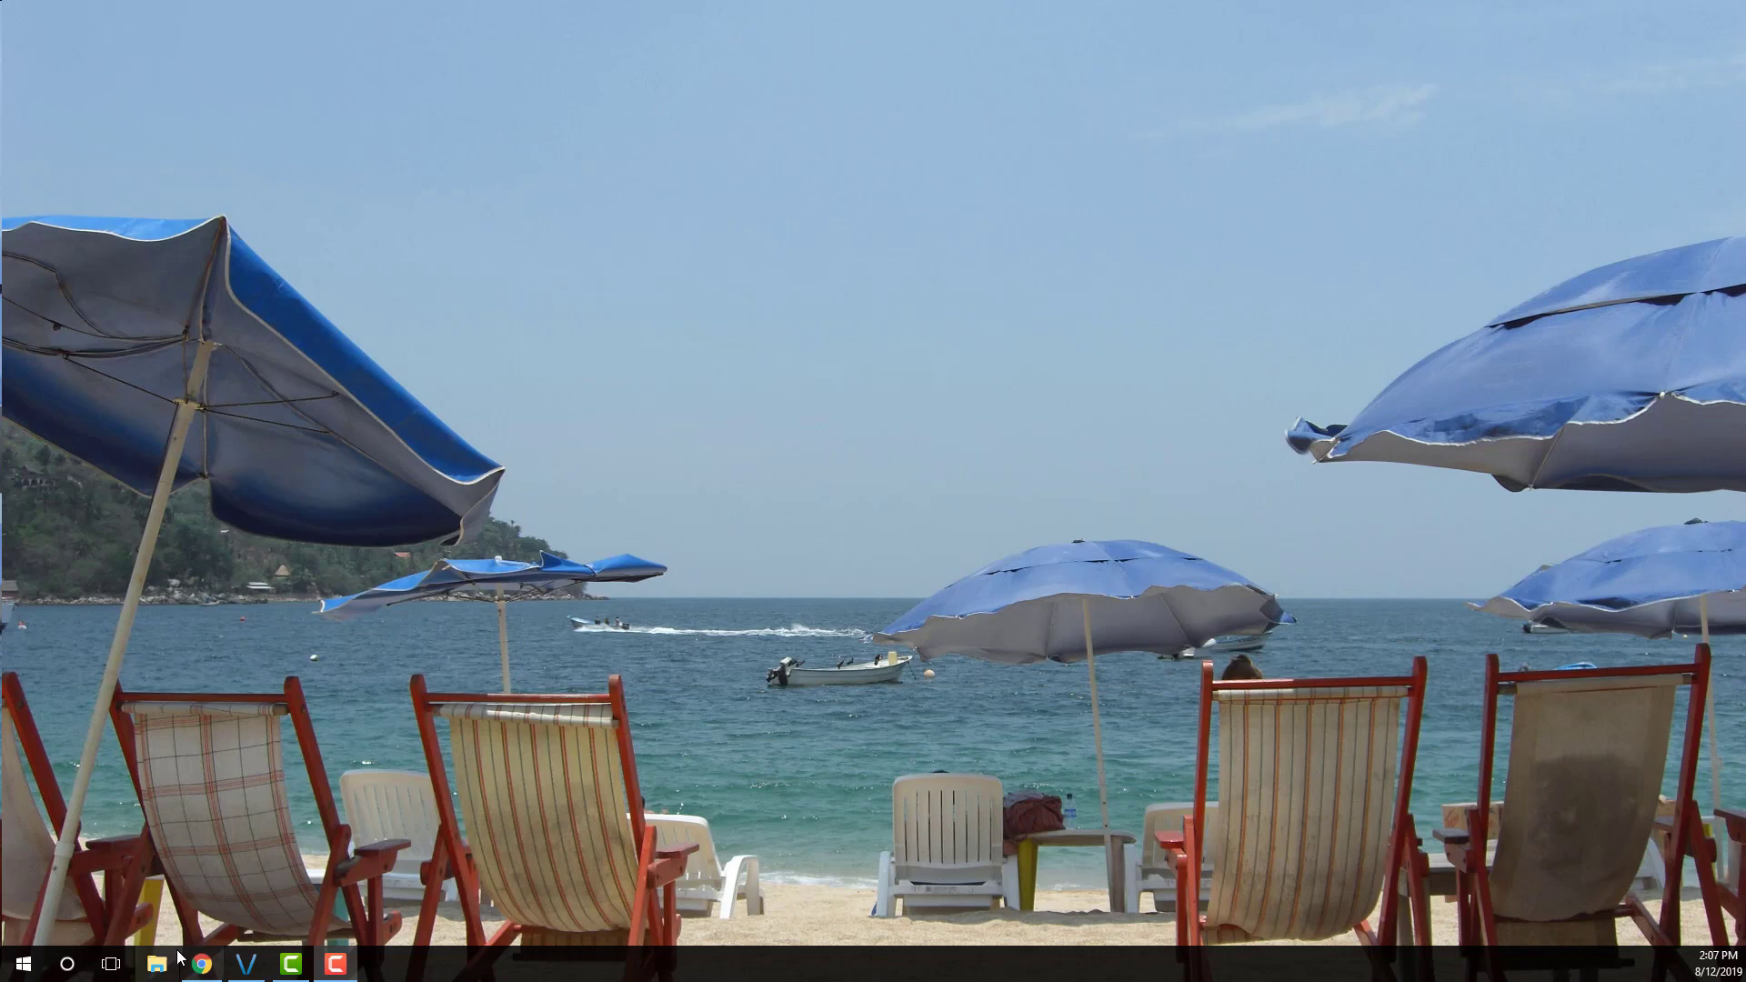
Launch Chrome from the Windows taskbar to show the Google home page in an incognito window
click(202, 969)
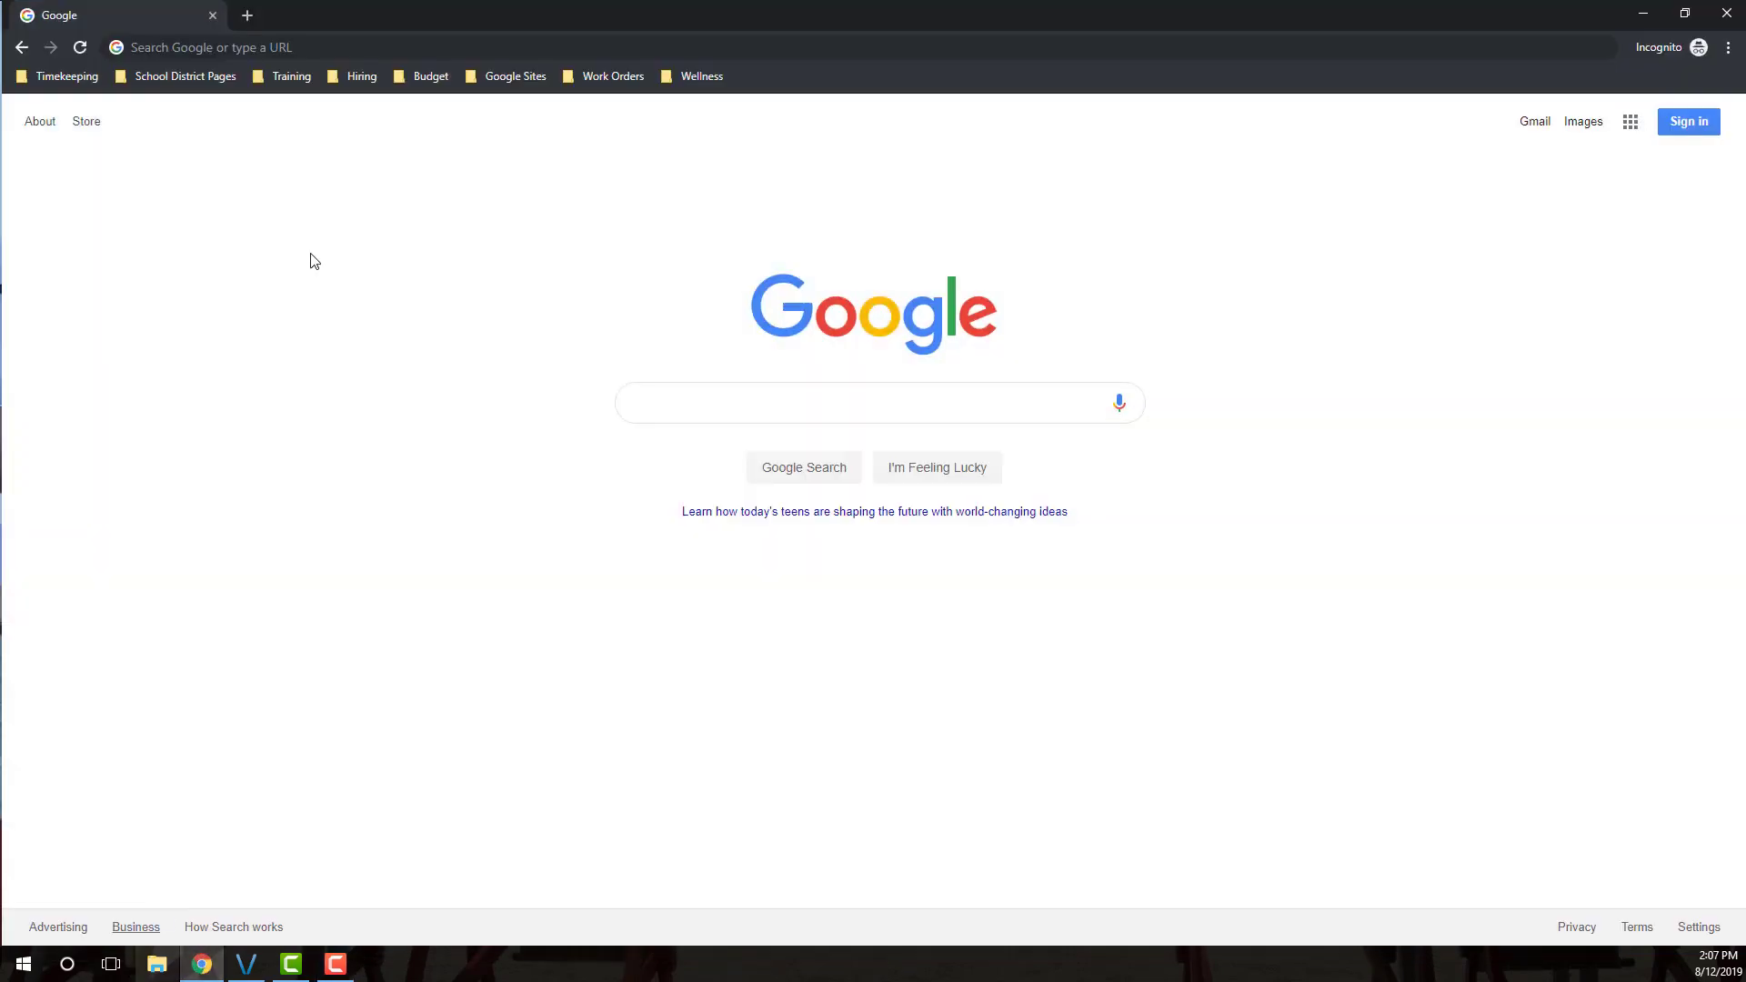
Load app.frontlineeducation.com in Chrome to reach the Frontline ID sign-in page
click(309, 53)
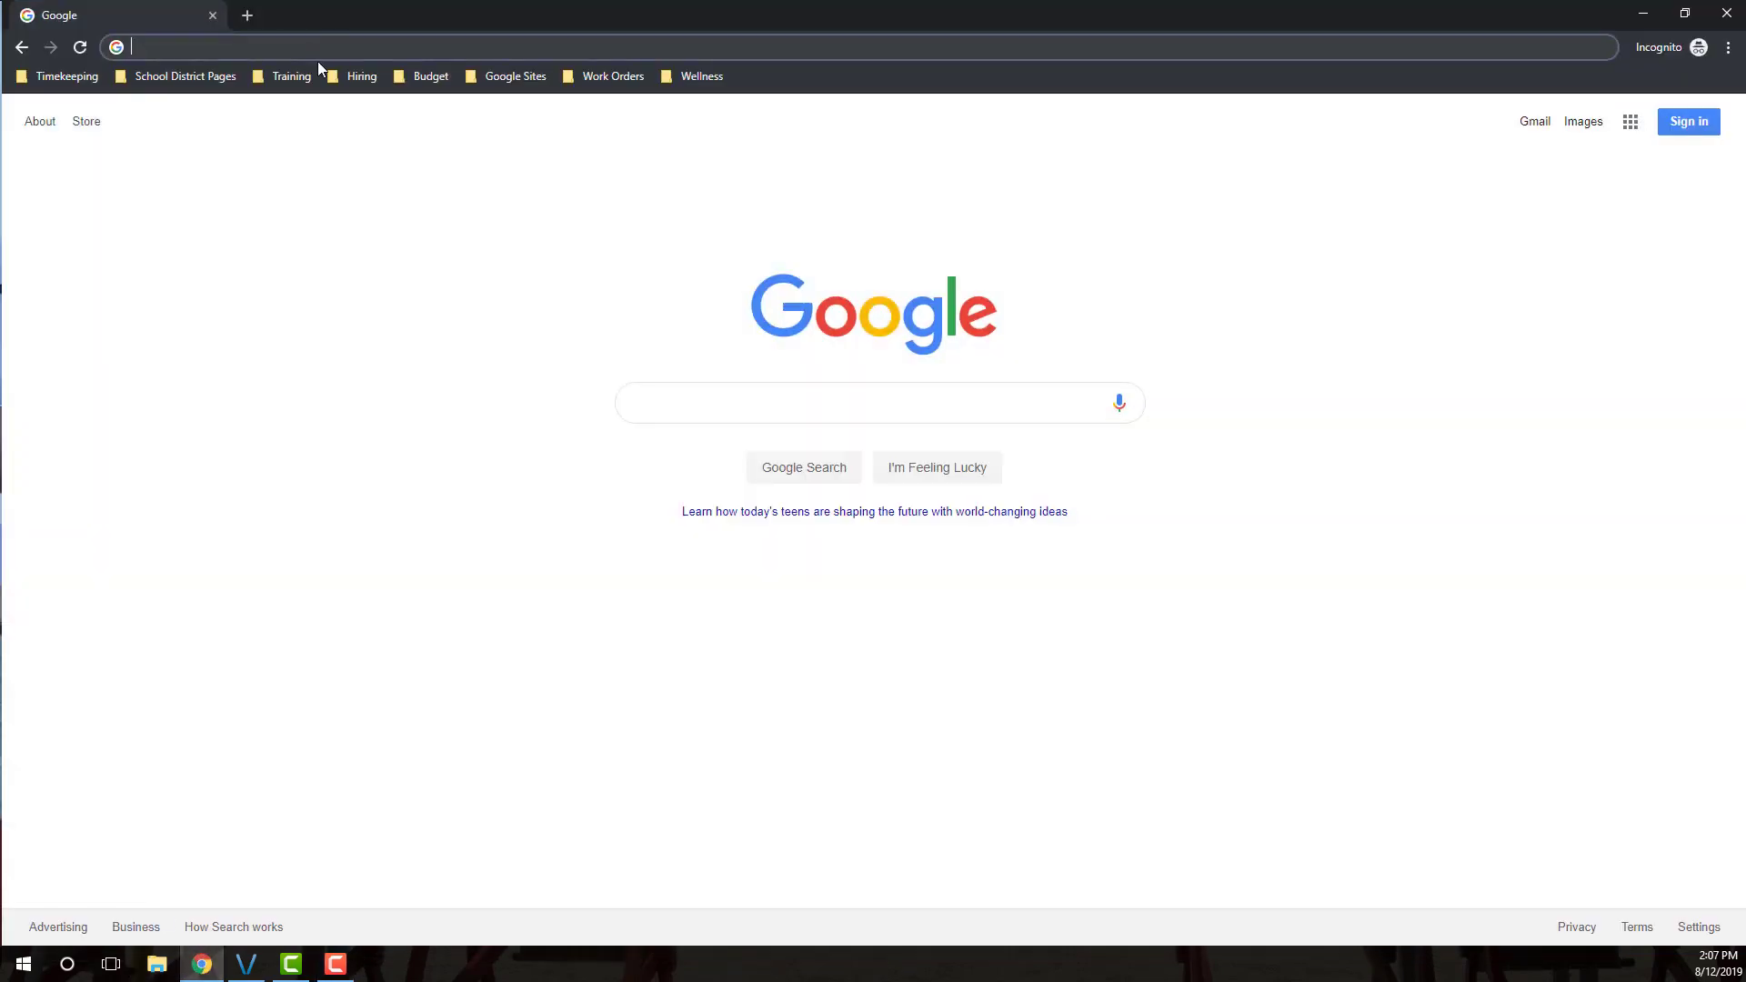
text(app.f)
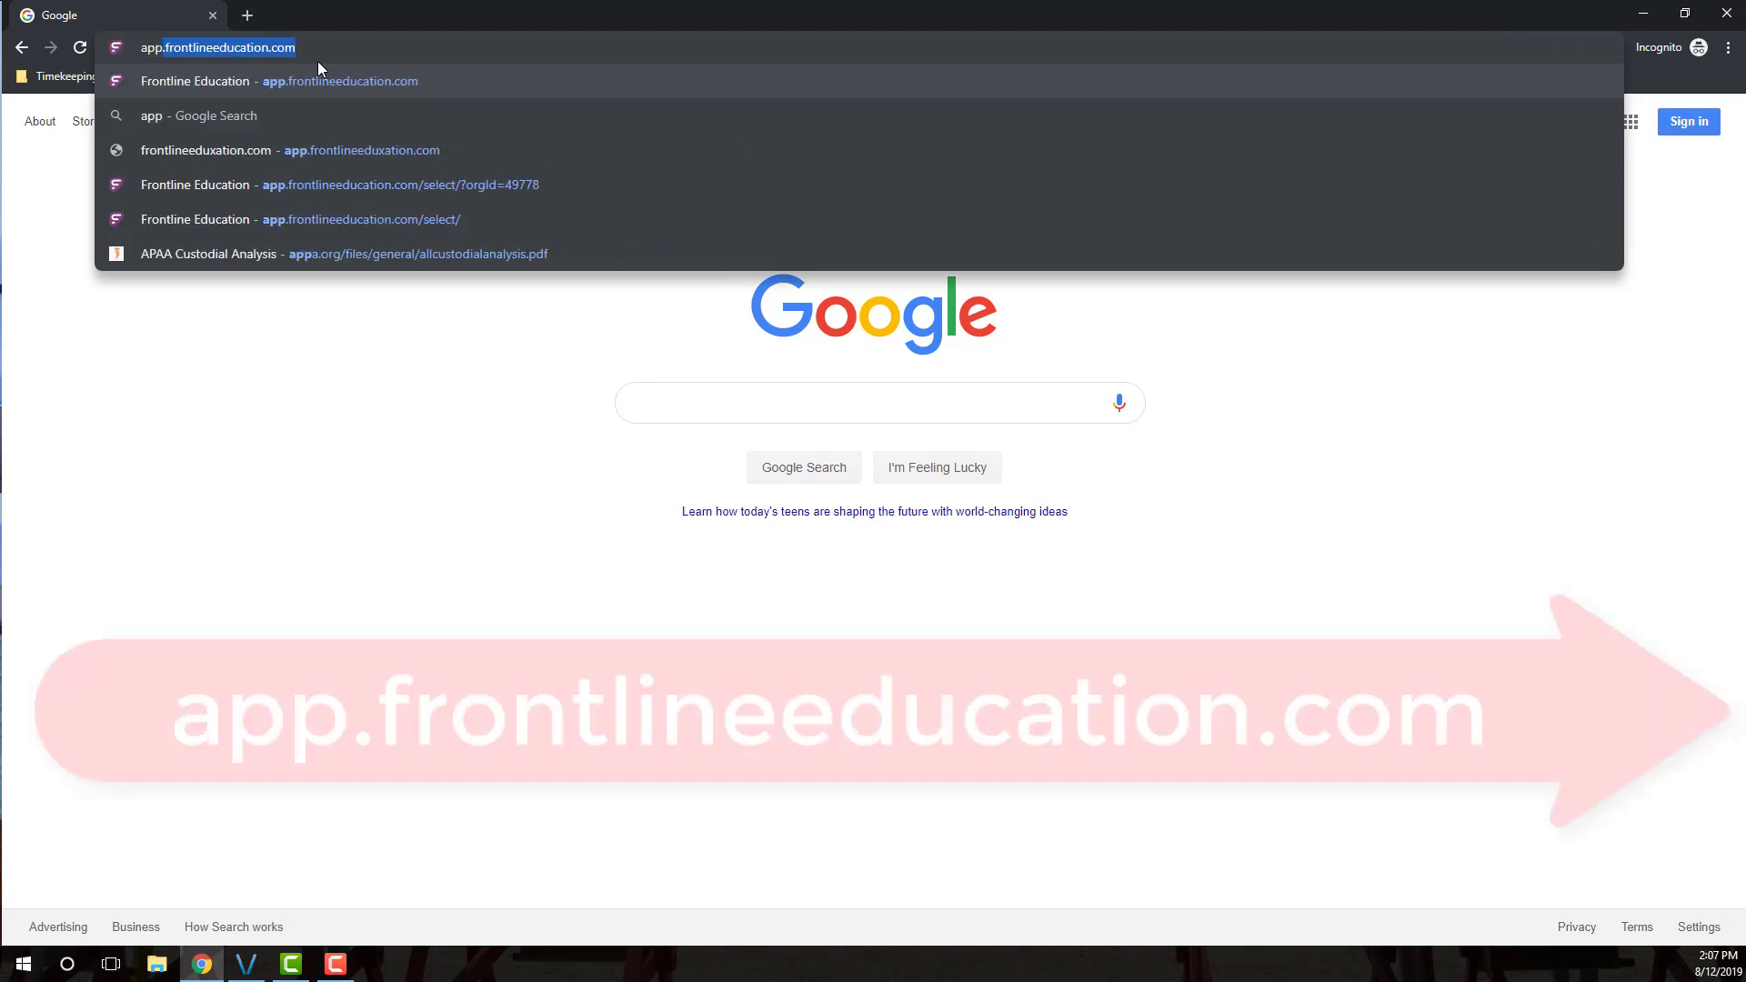
text(ront)
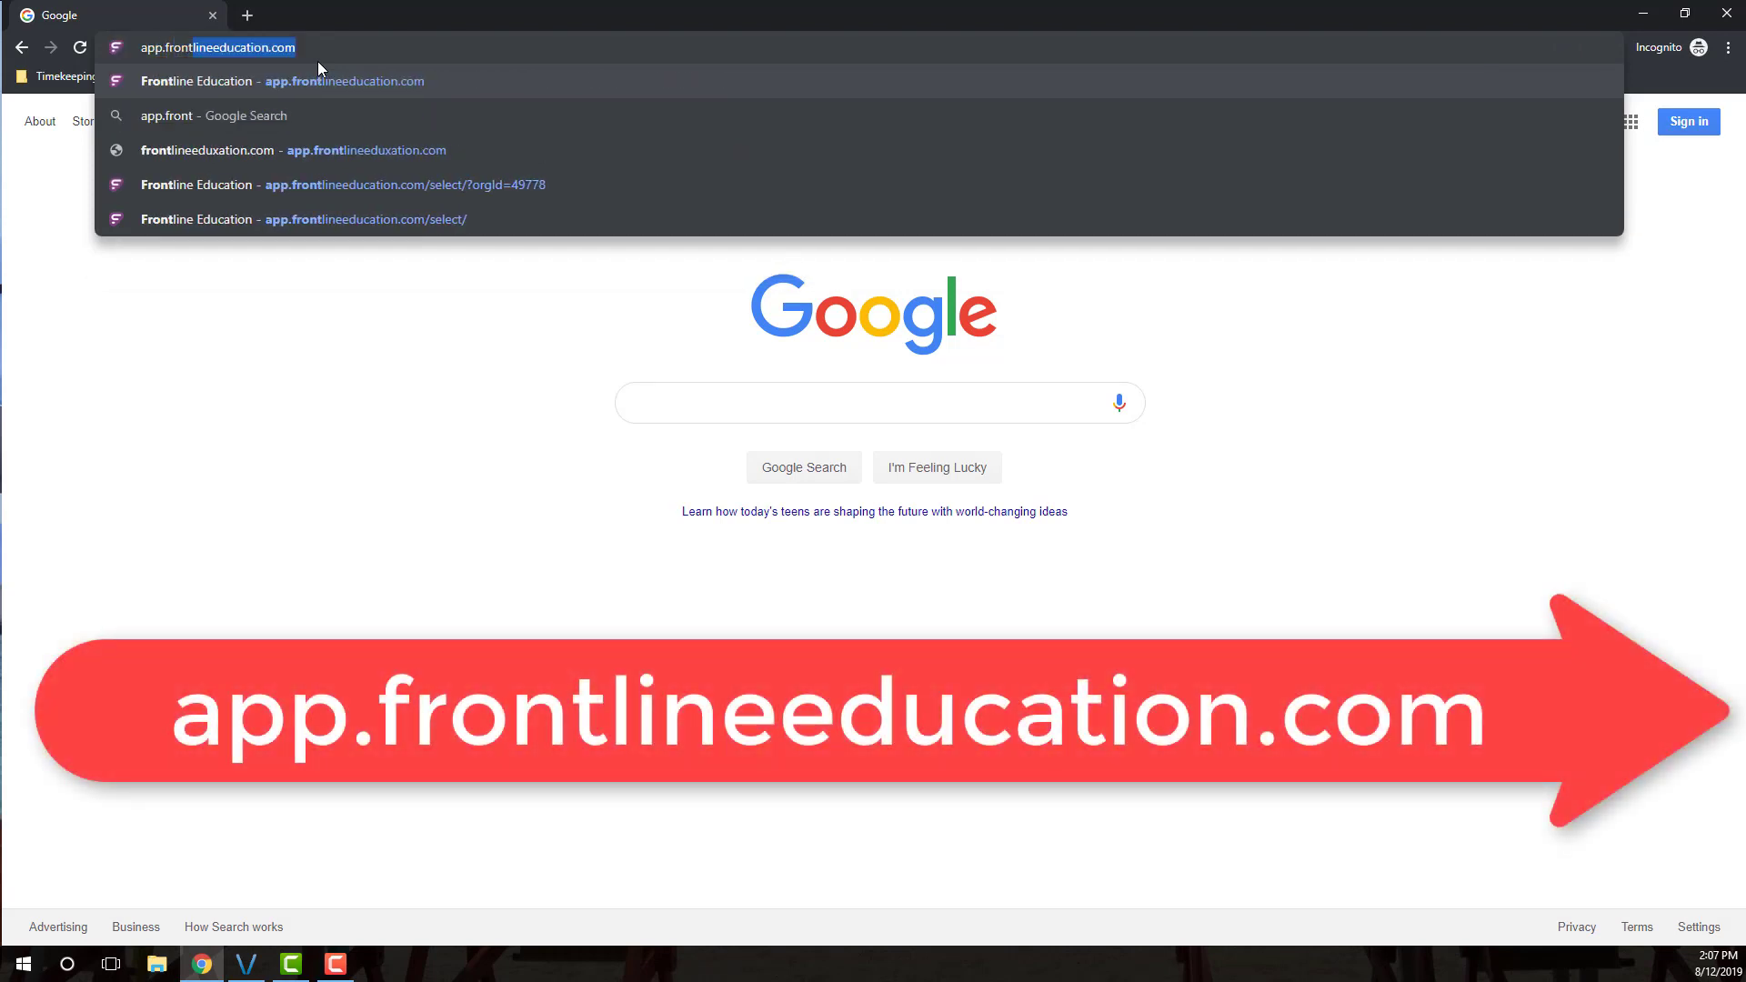
text(lineeducation.com)
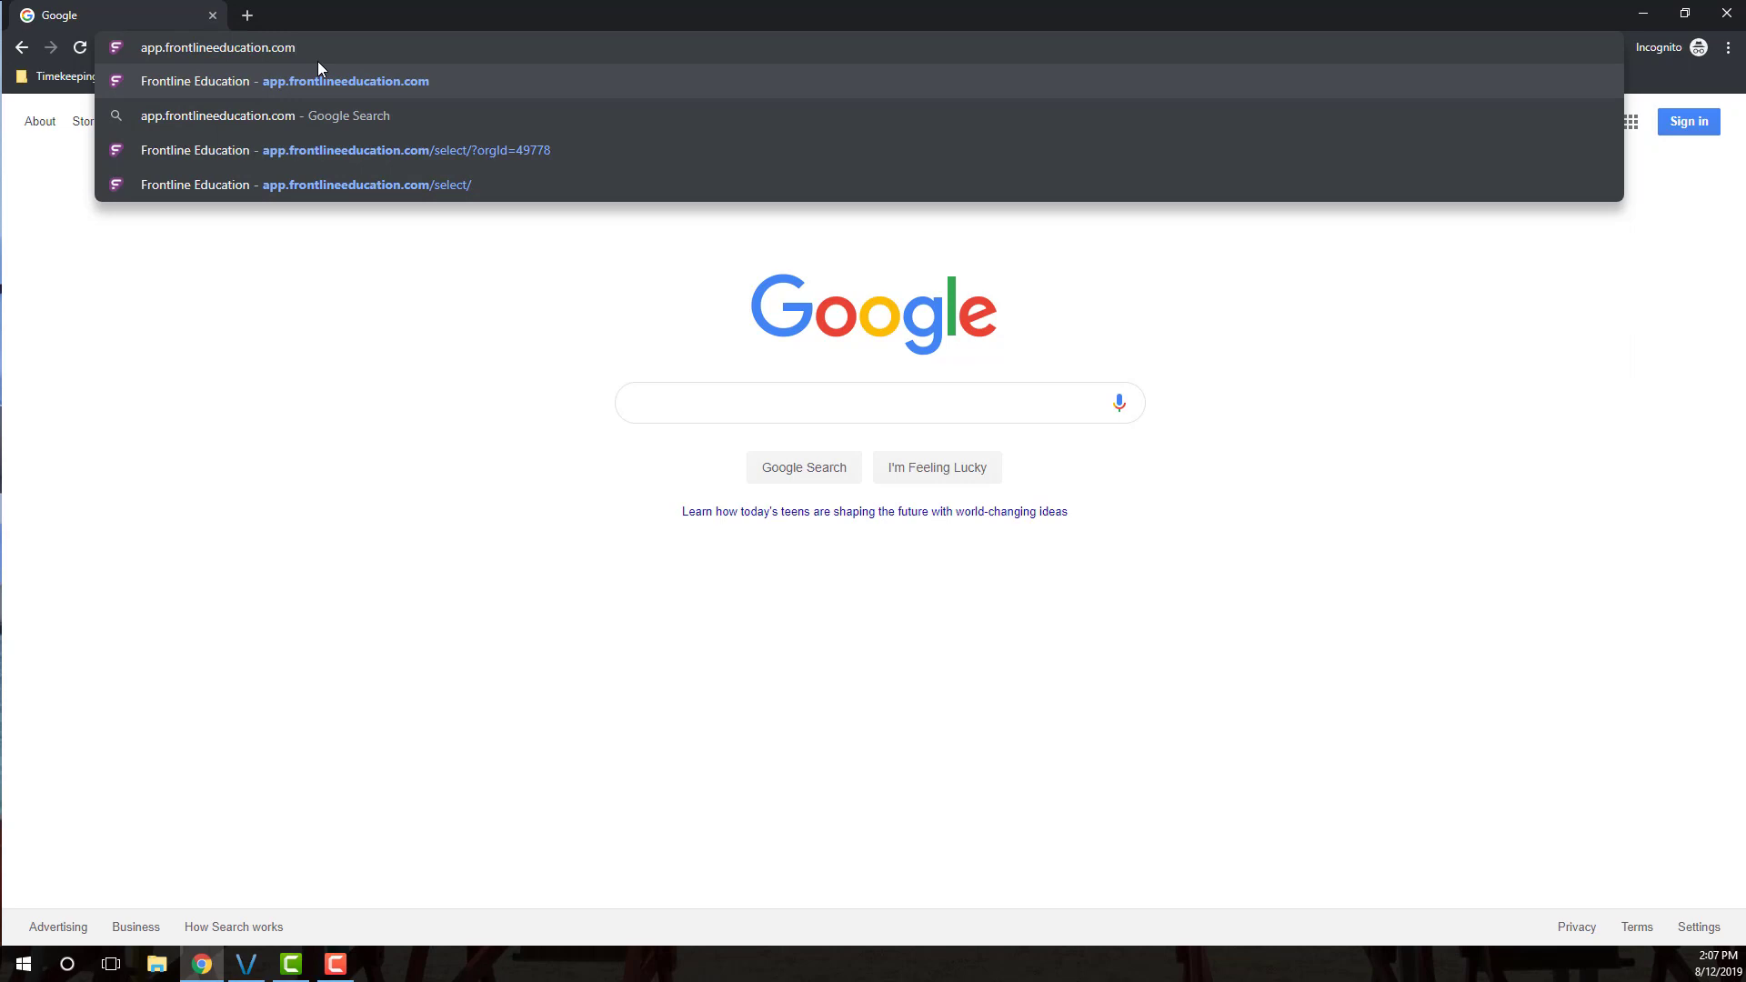
key(Return)
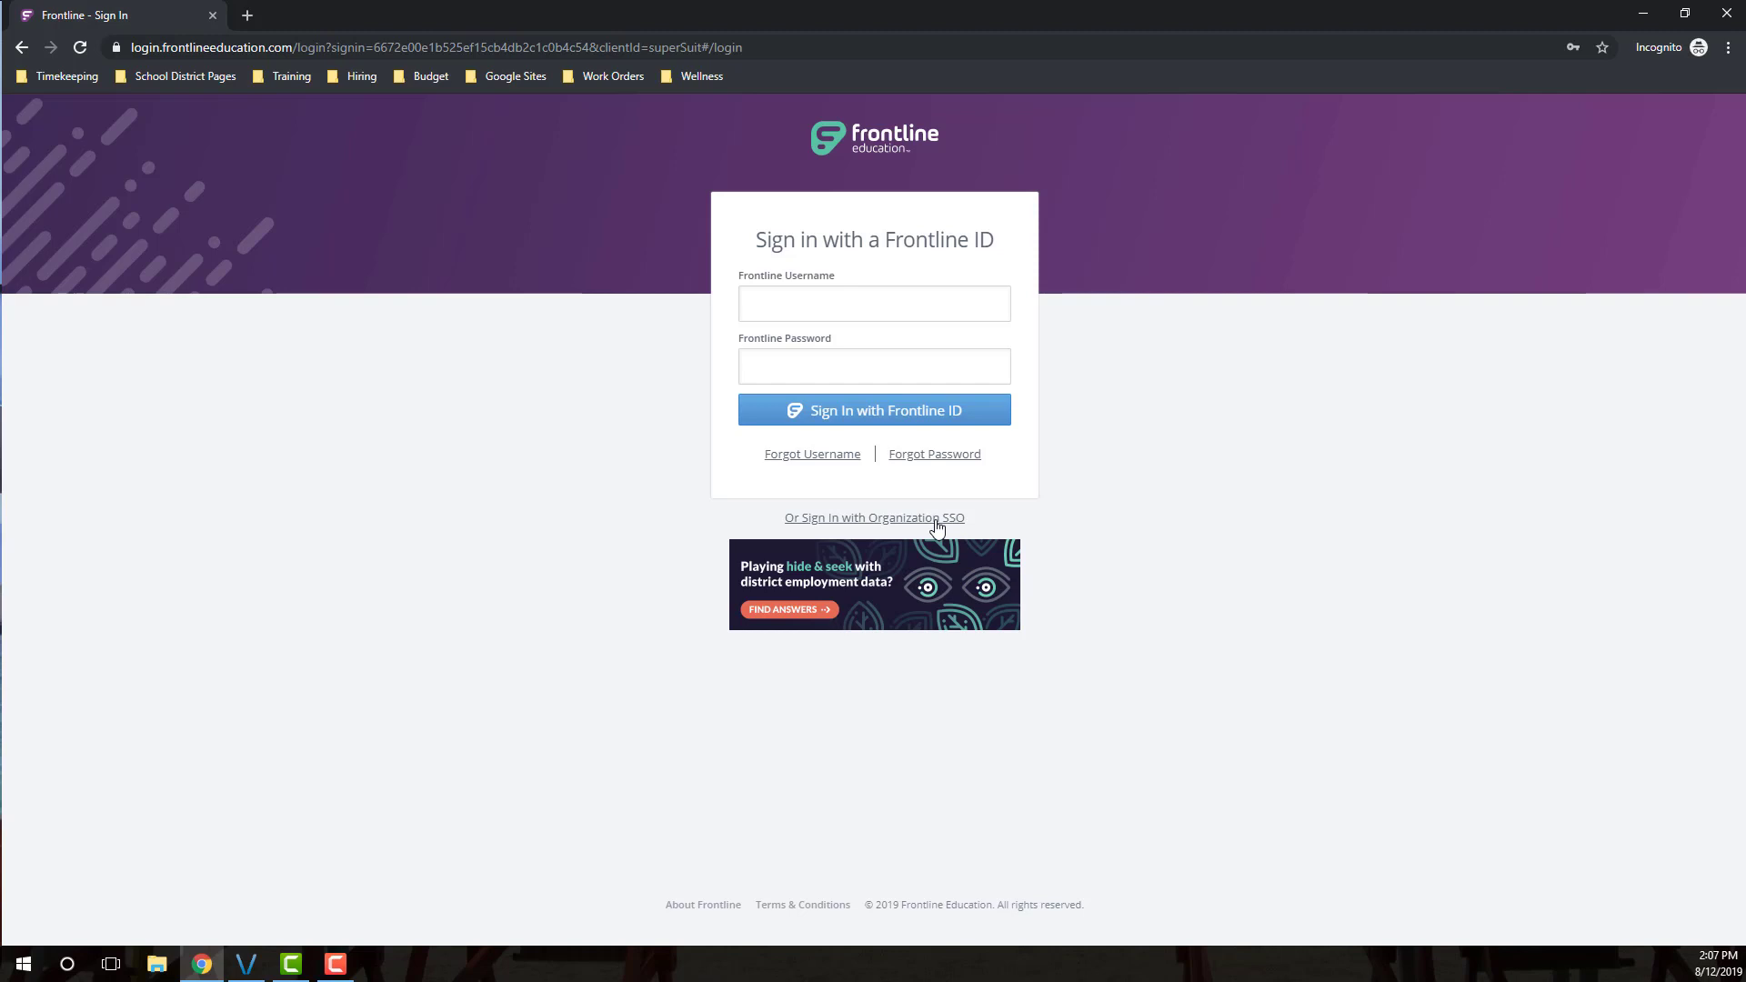
Switch to Organization SSO and look up the sign-in page using the boiseschools.org organization email
click(938, 522)
click(877, 392)
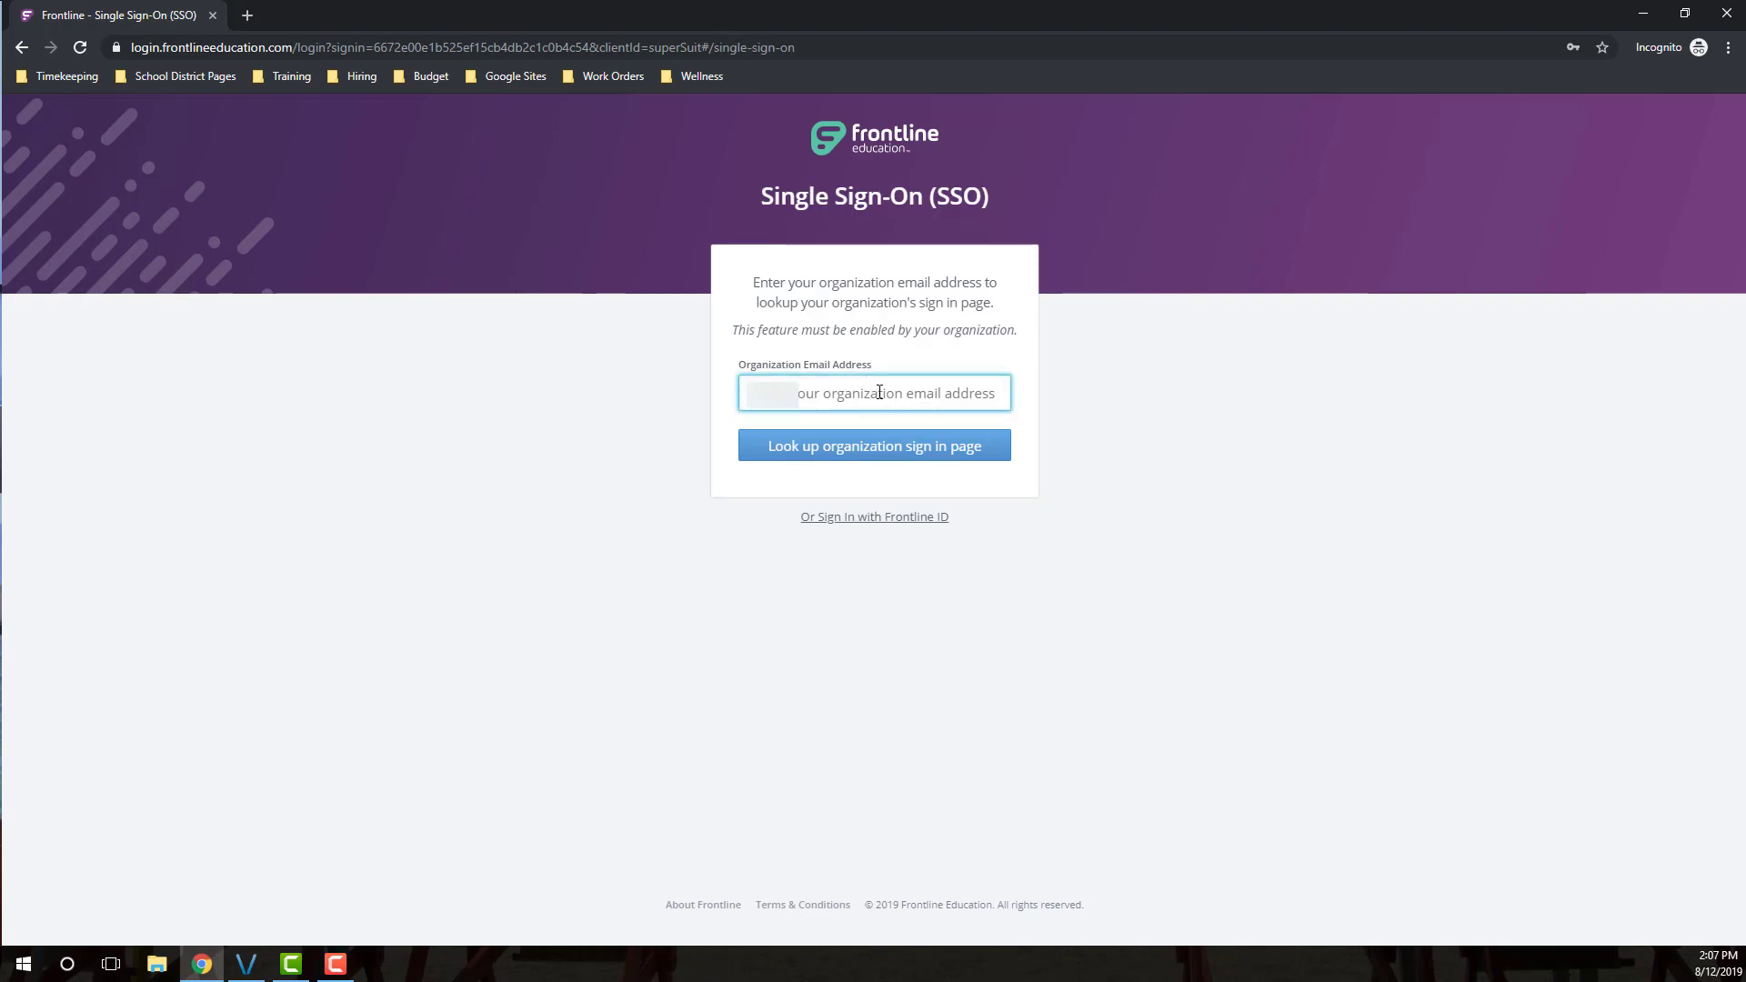
text(...)
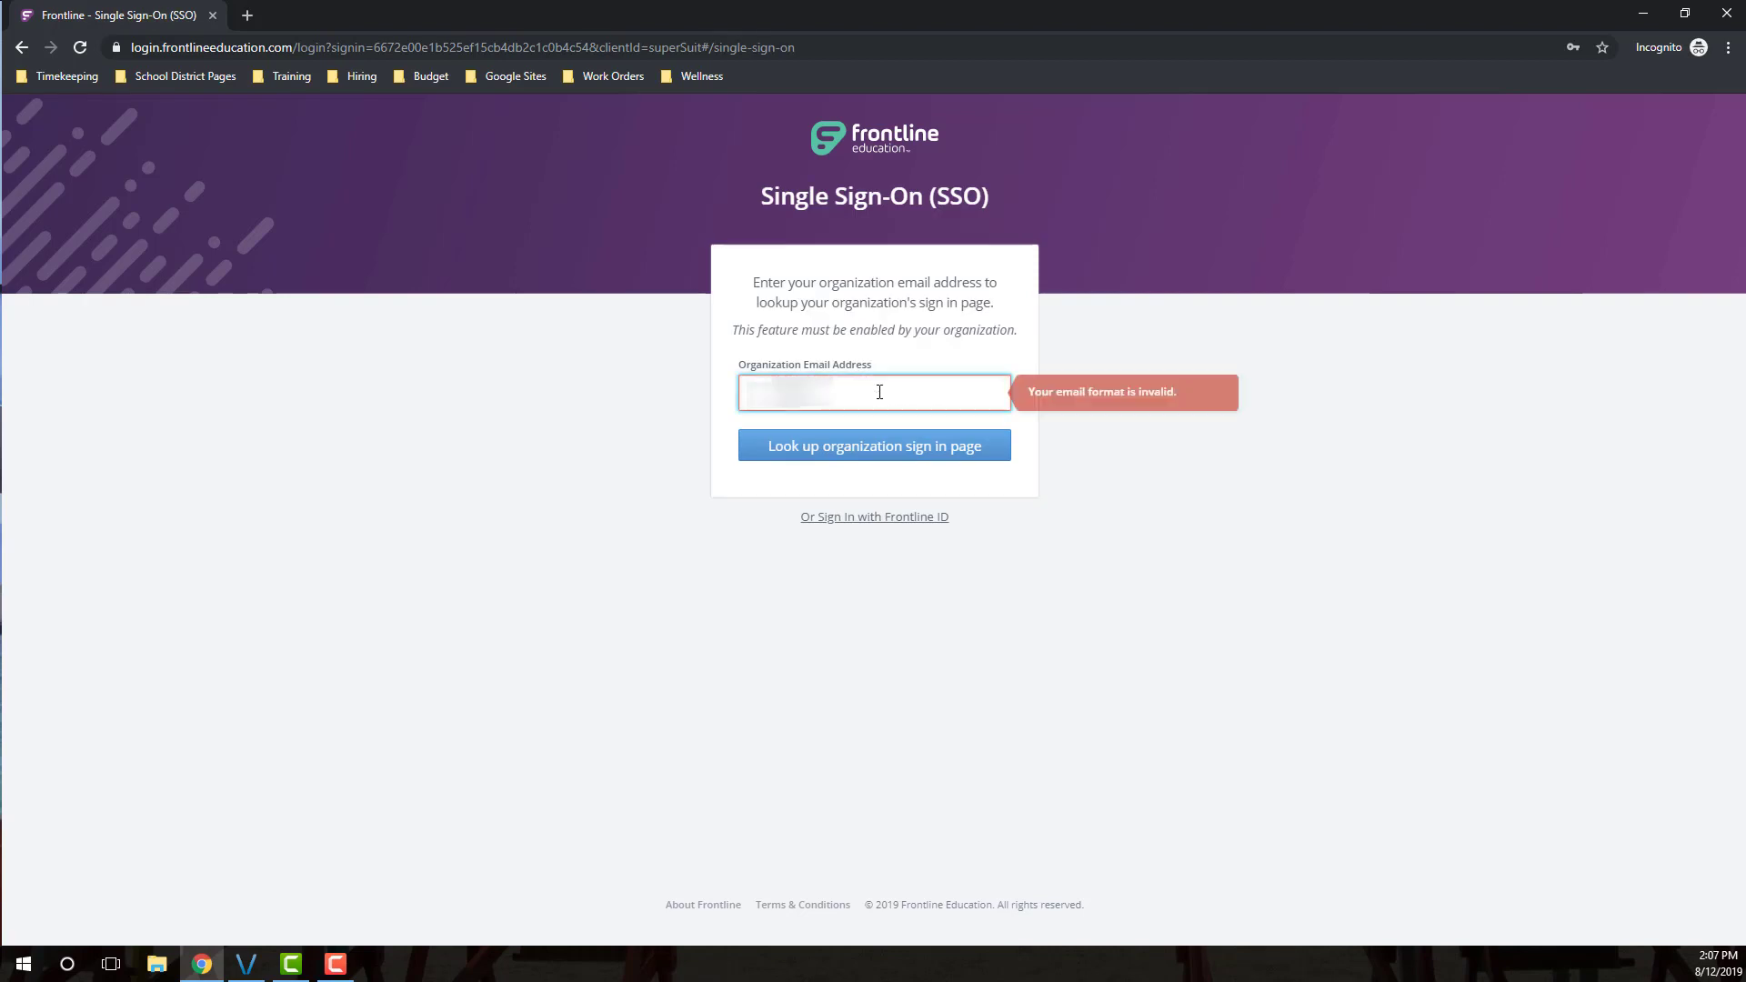
text(@)
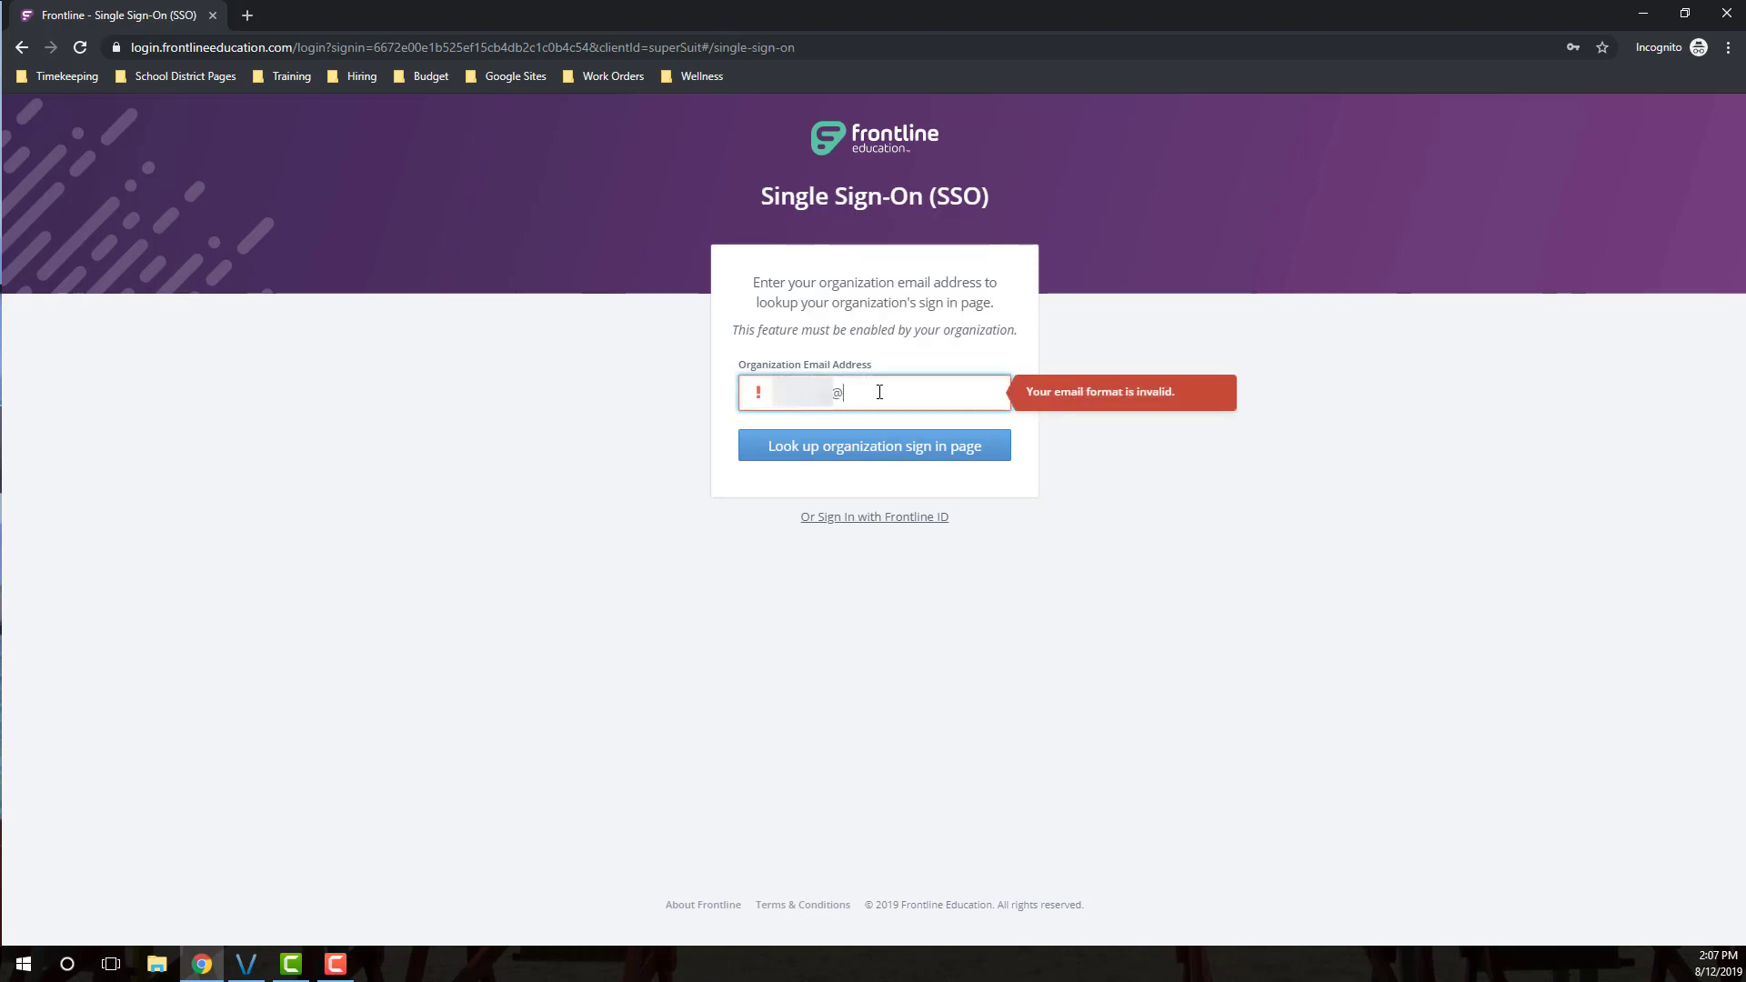
text(boiseschools.org)
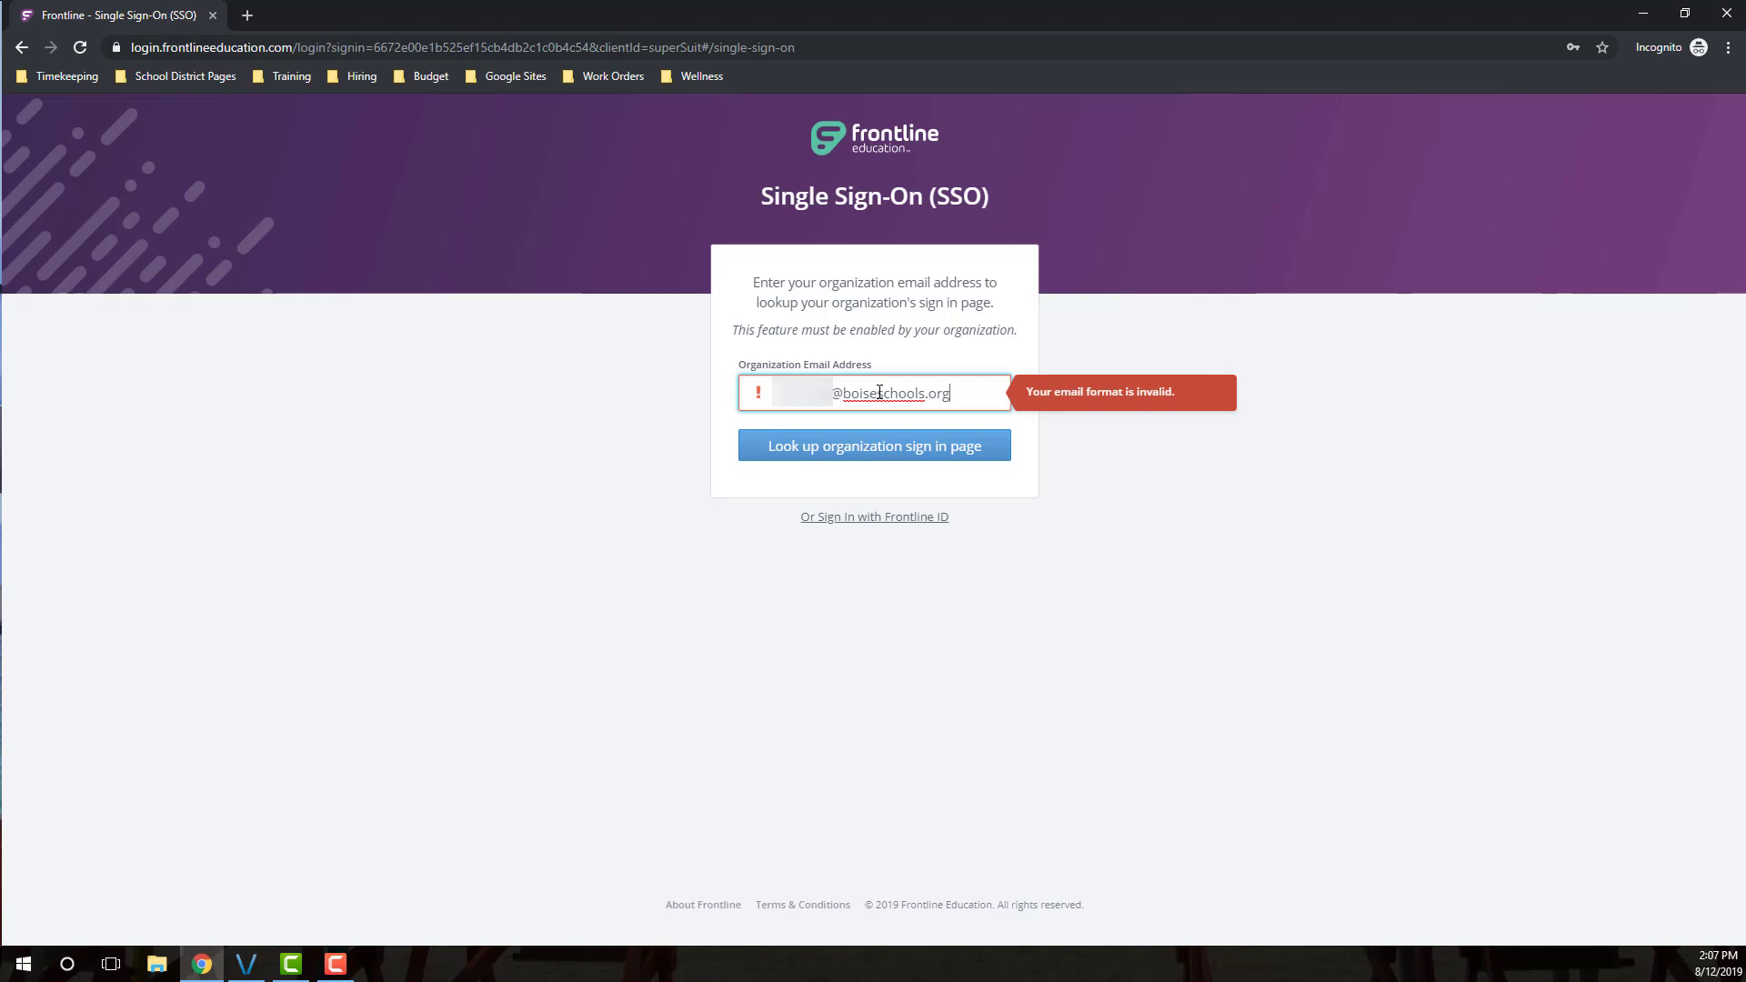
click(814, 454)
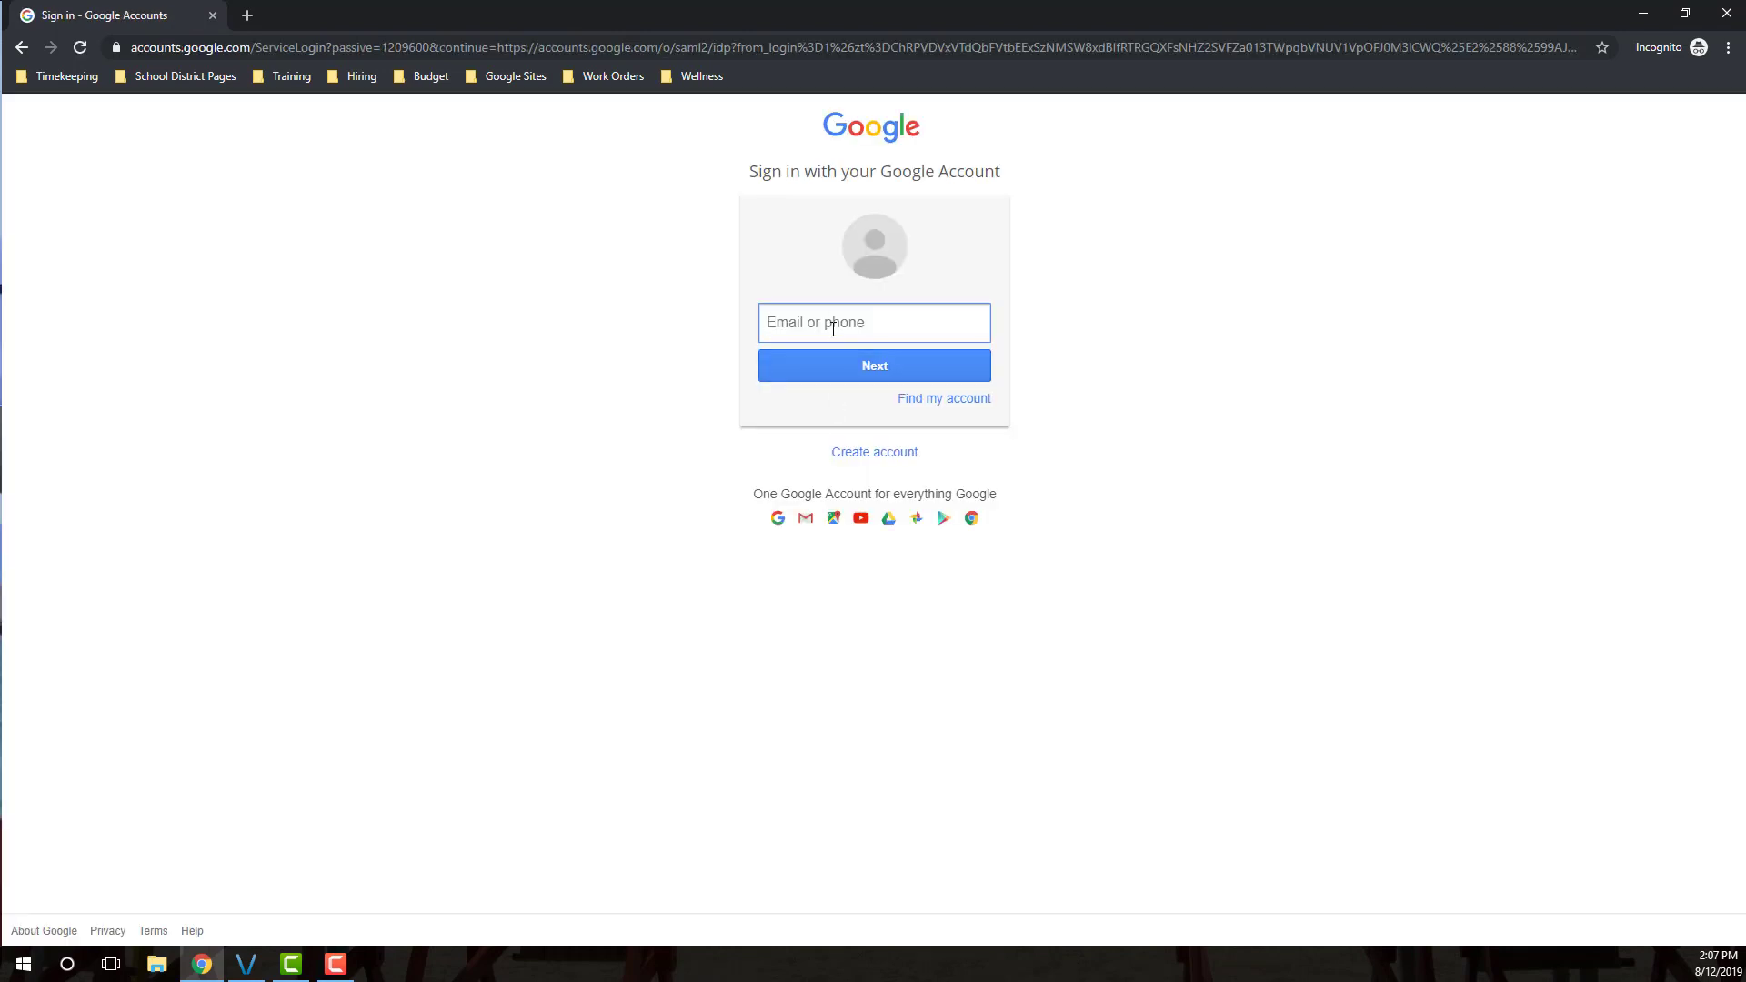
Sign in to Google Accounts with the district email and account password
click(837, 326)
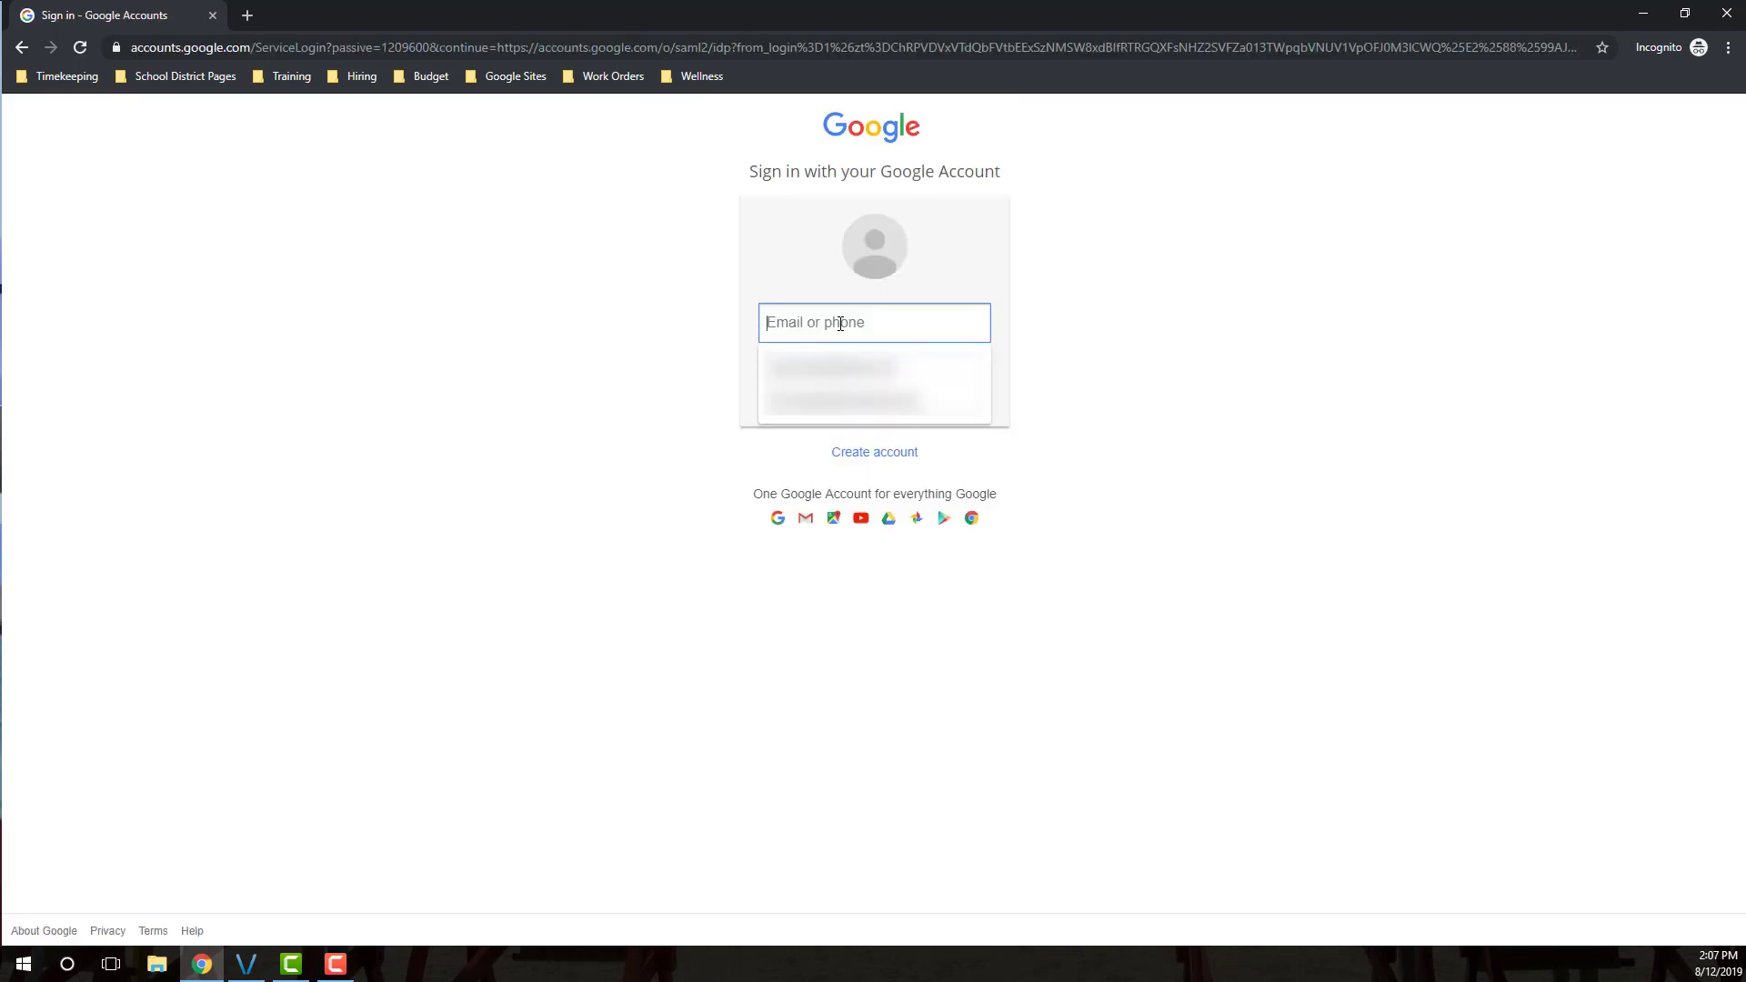
text(@b)
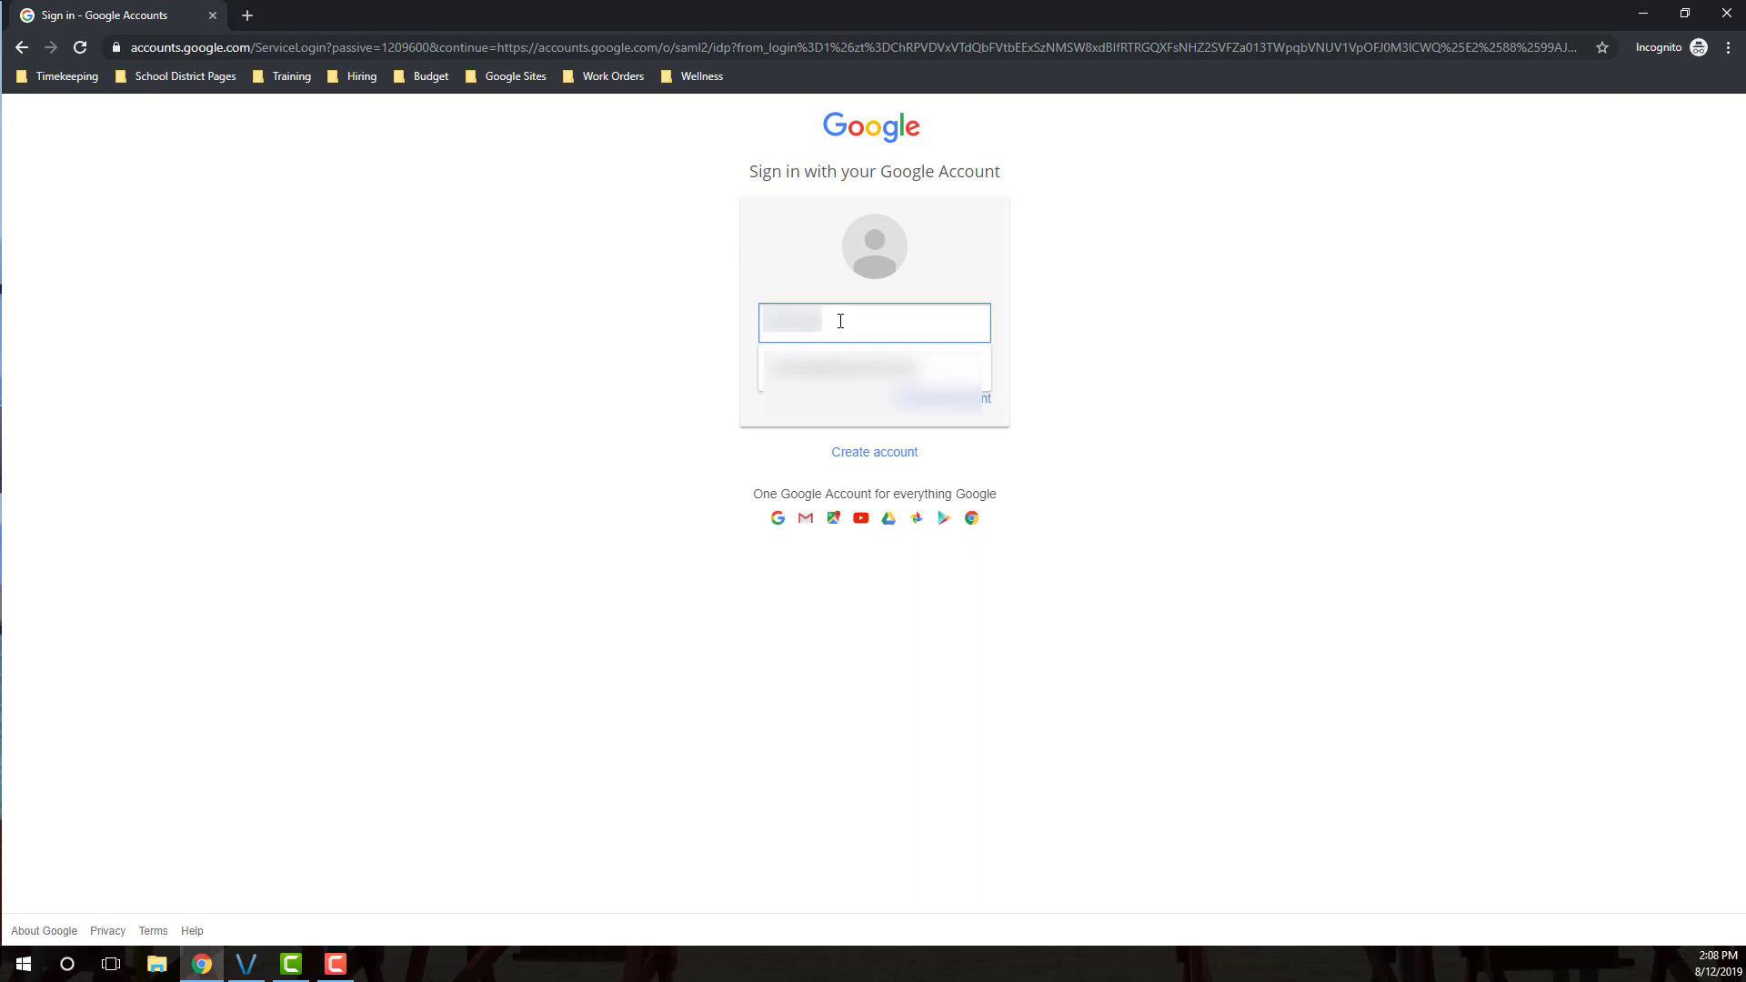
text(oiseschools.org)
key(Return)
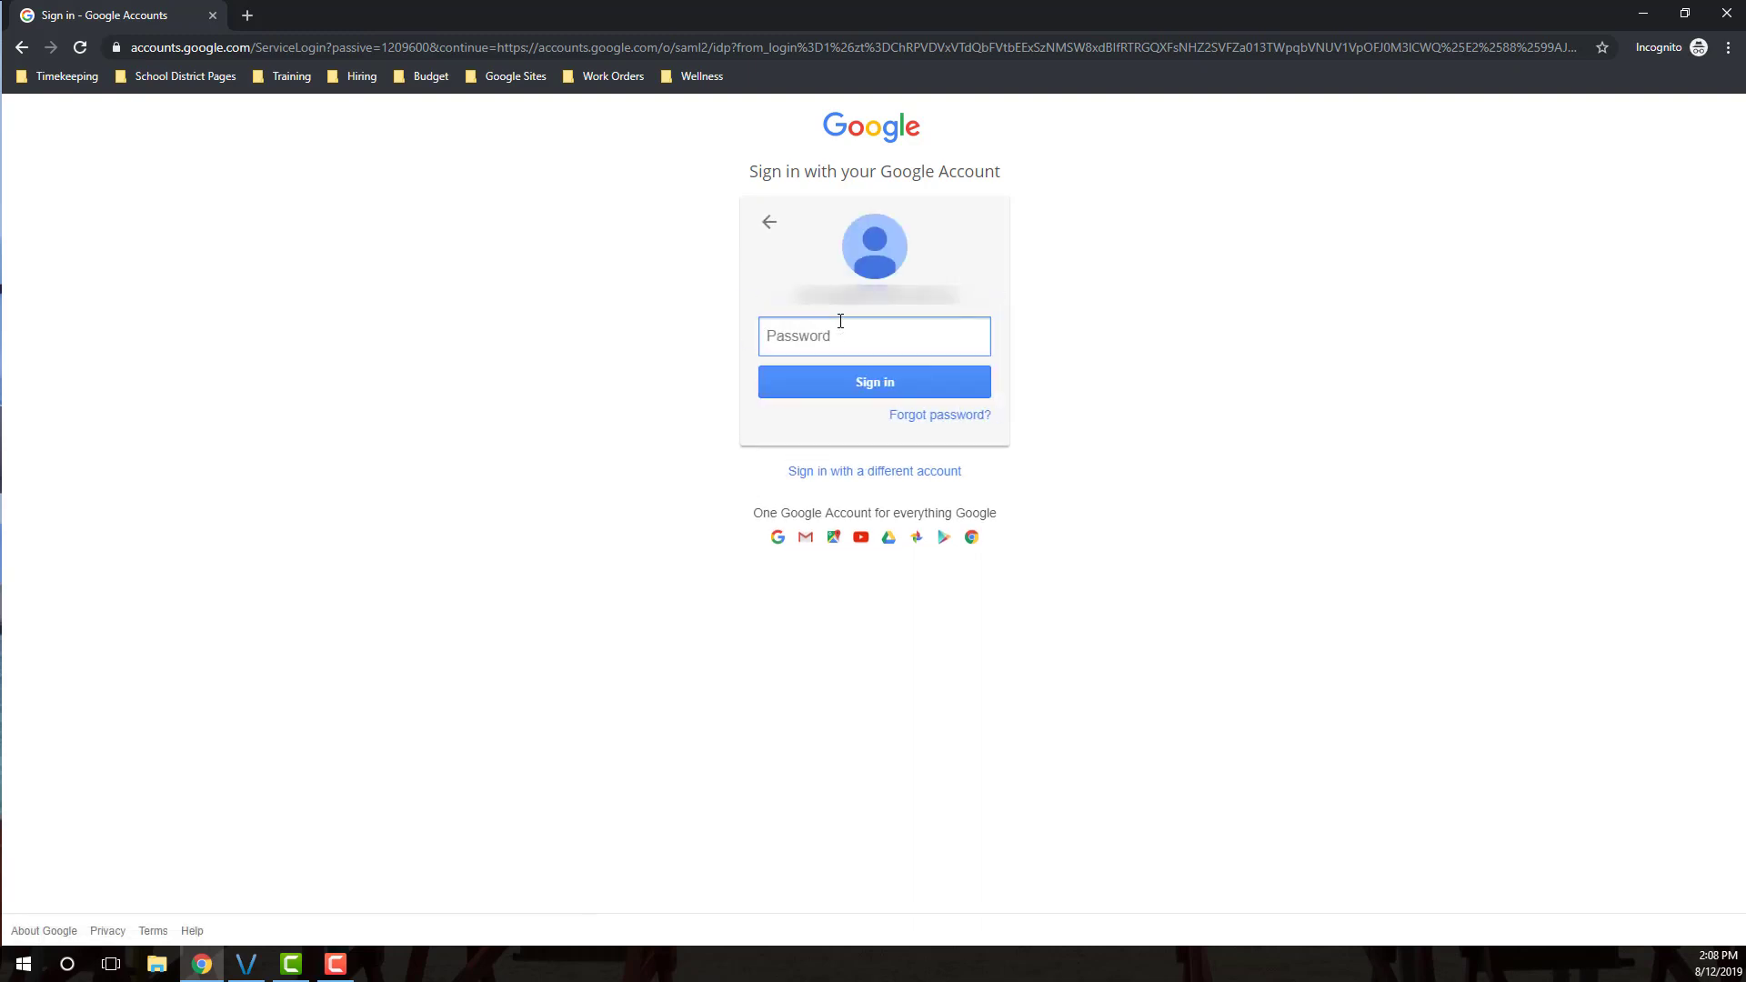
text(********)
key(Return)
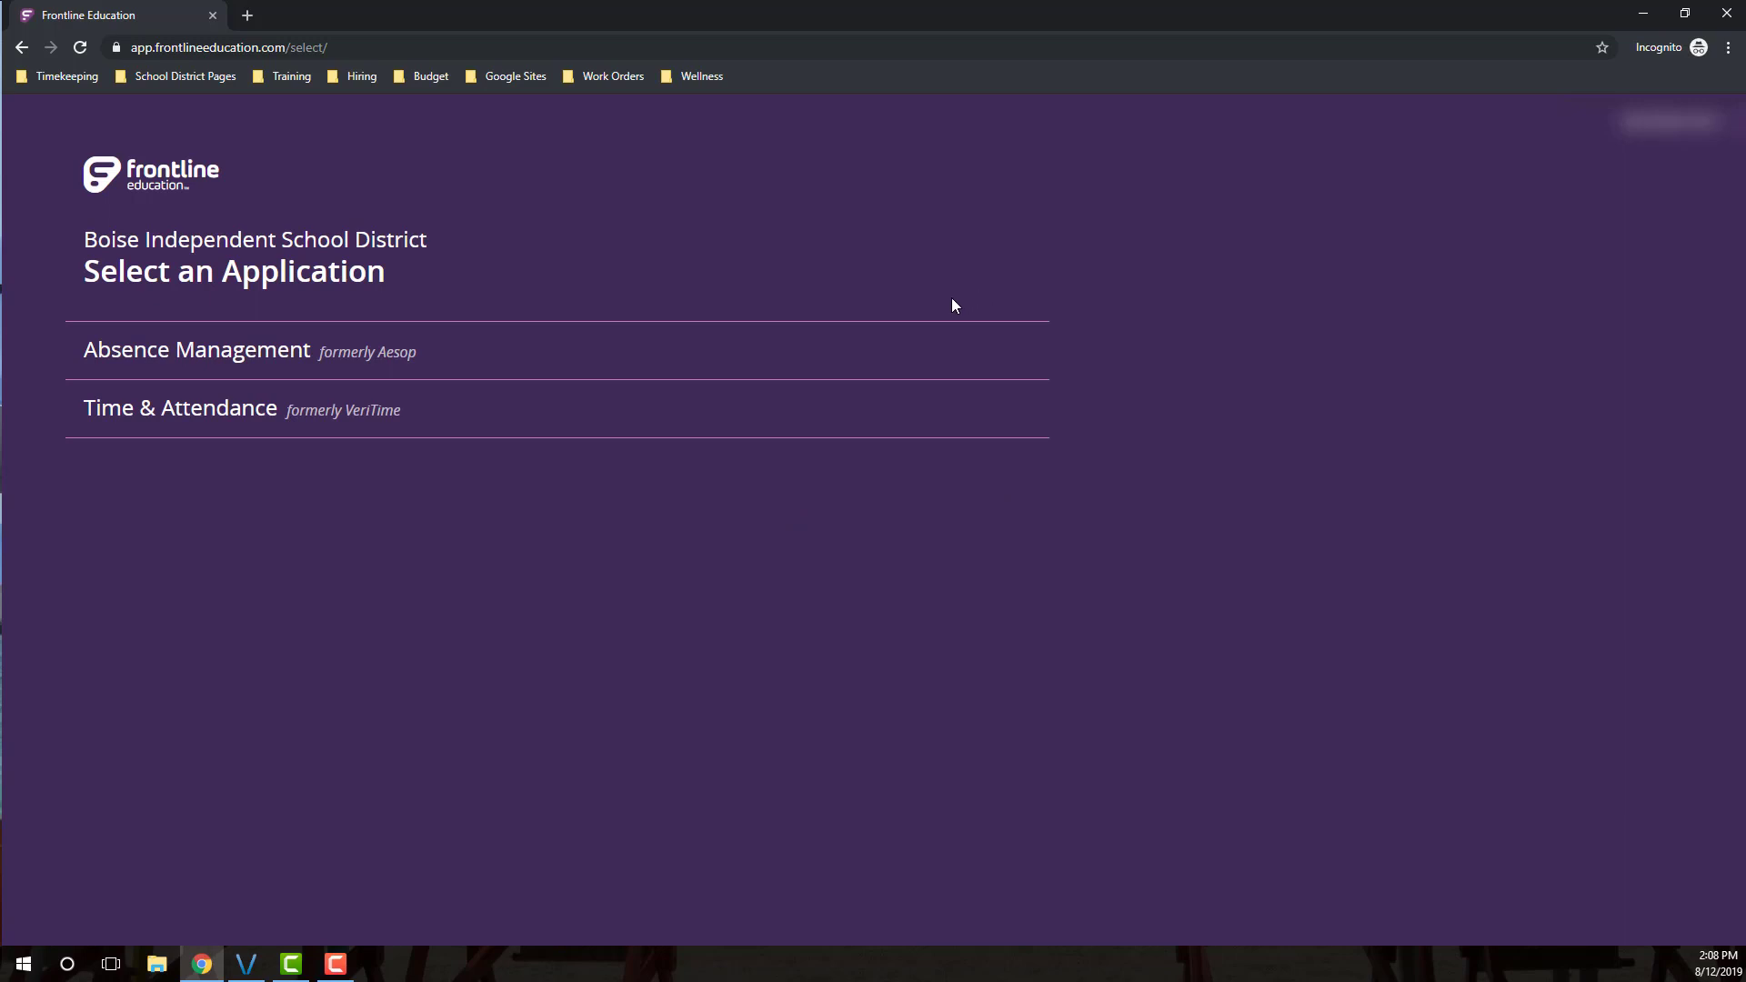
Open Absence Management and switch the role to Employee (CUSTODIAL SERVICES AREA MGR)
click(199, 361)
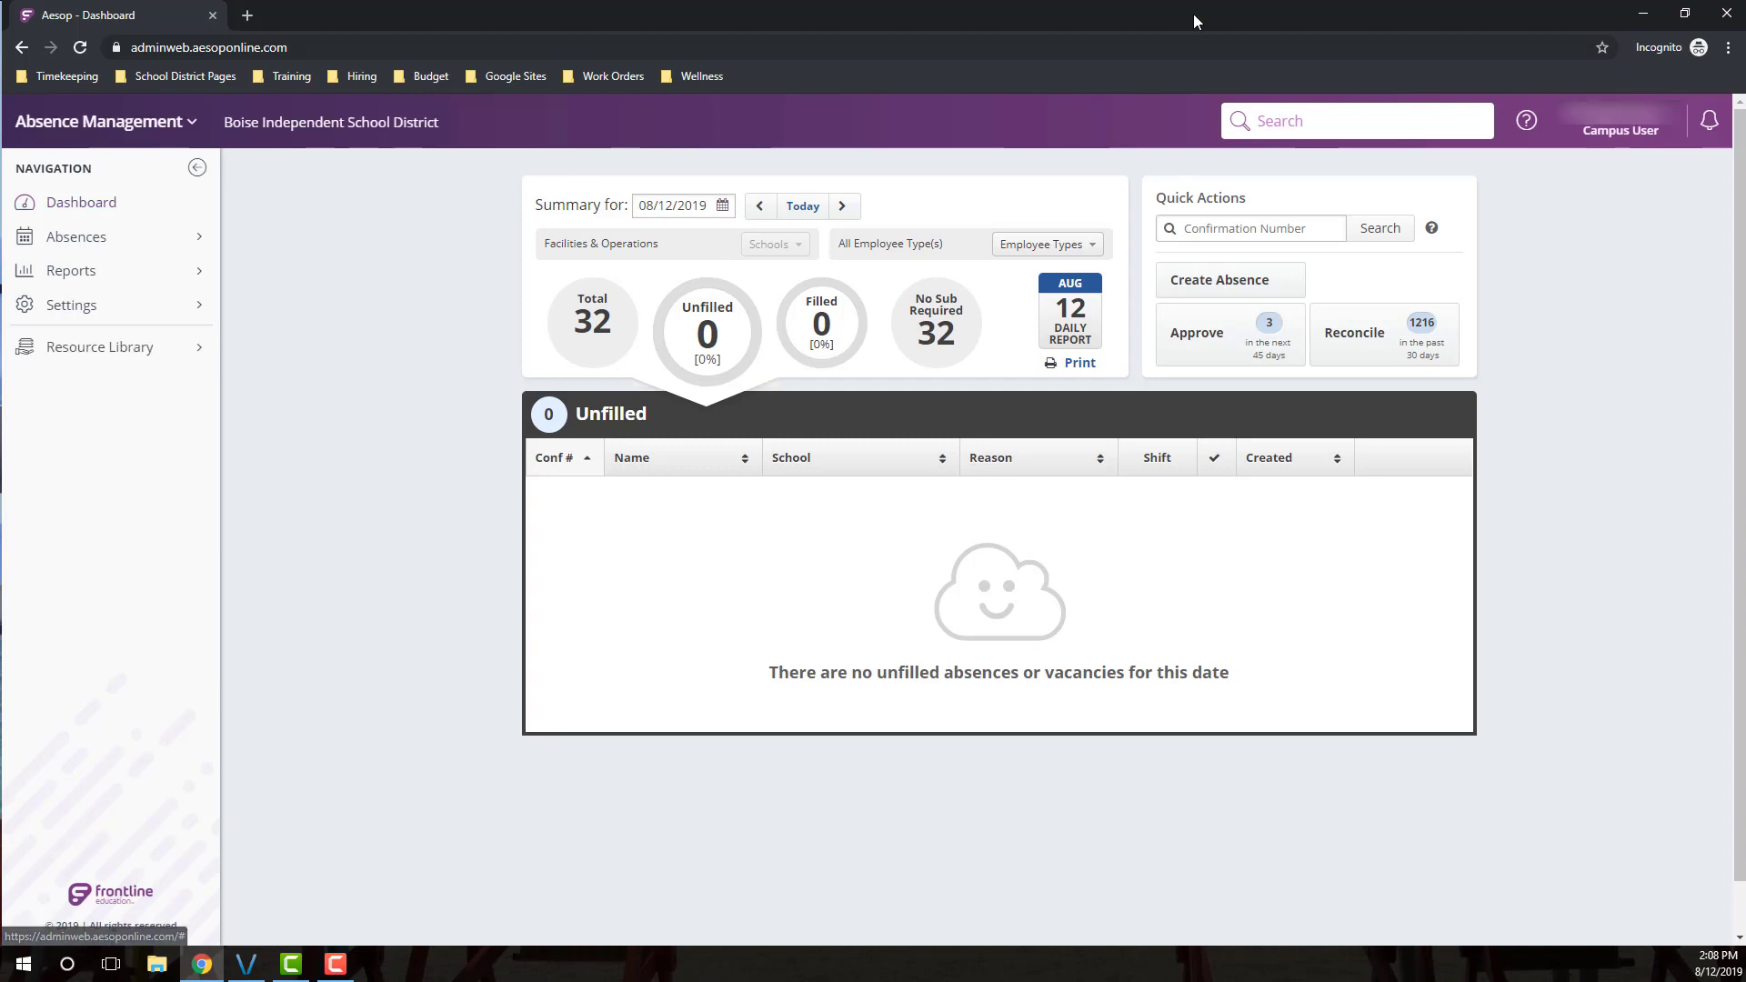
click(1628, 130)
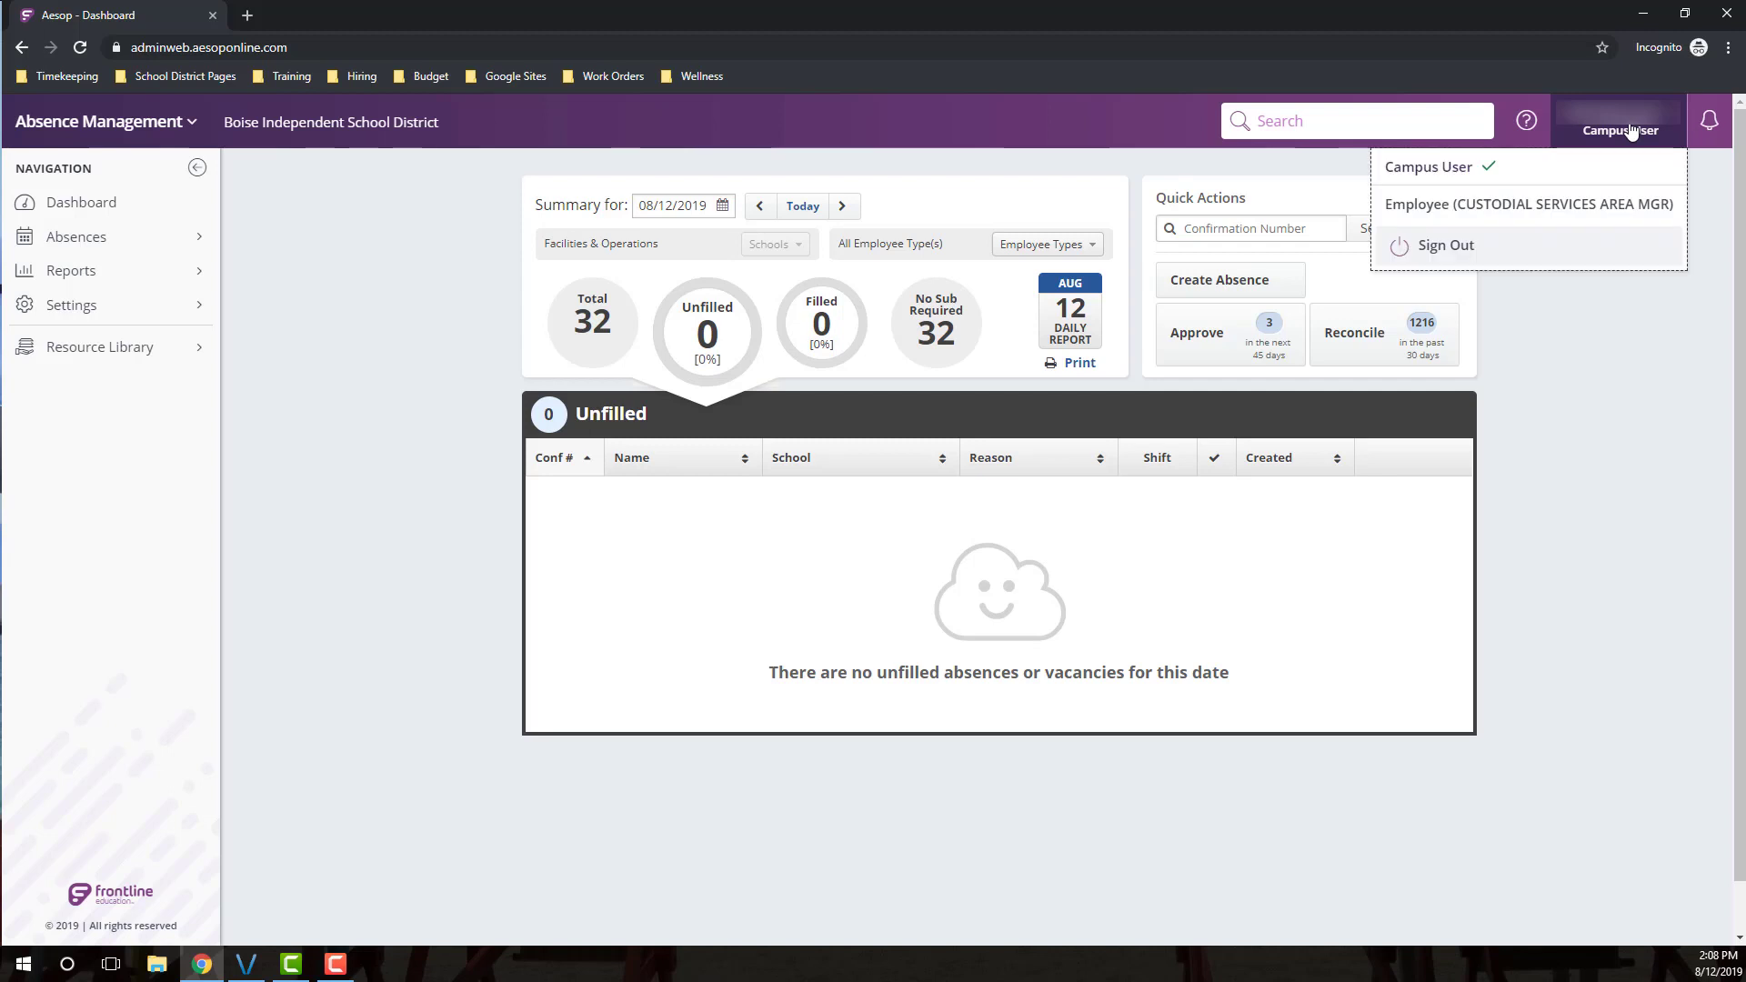
click(1589, 222)
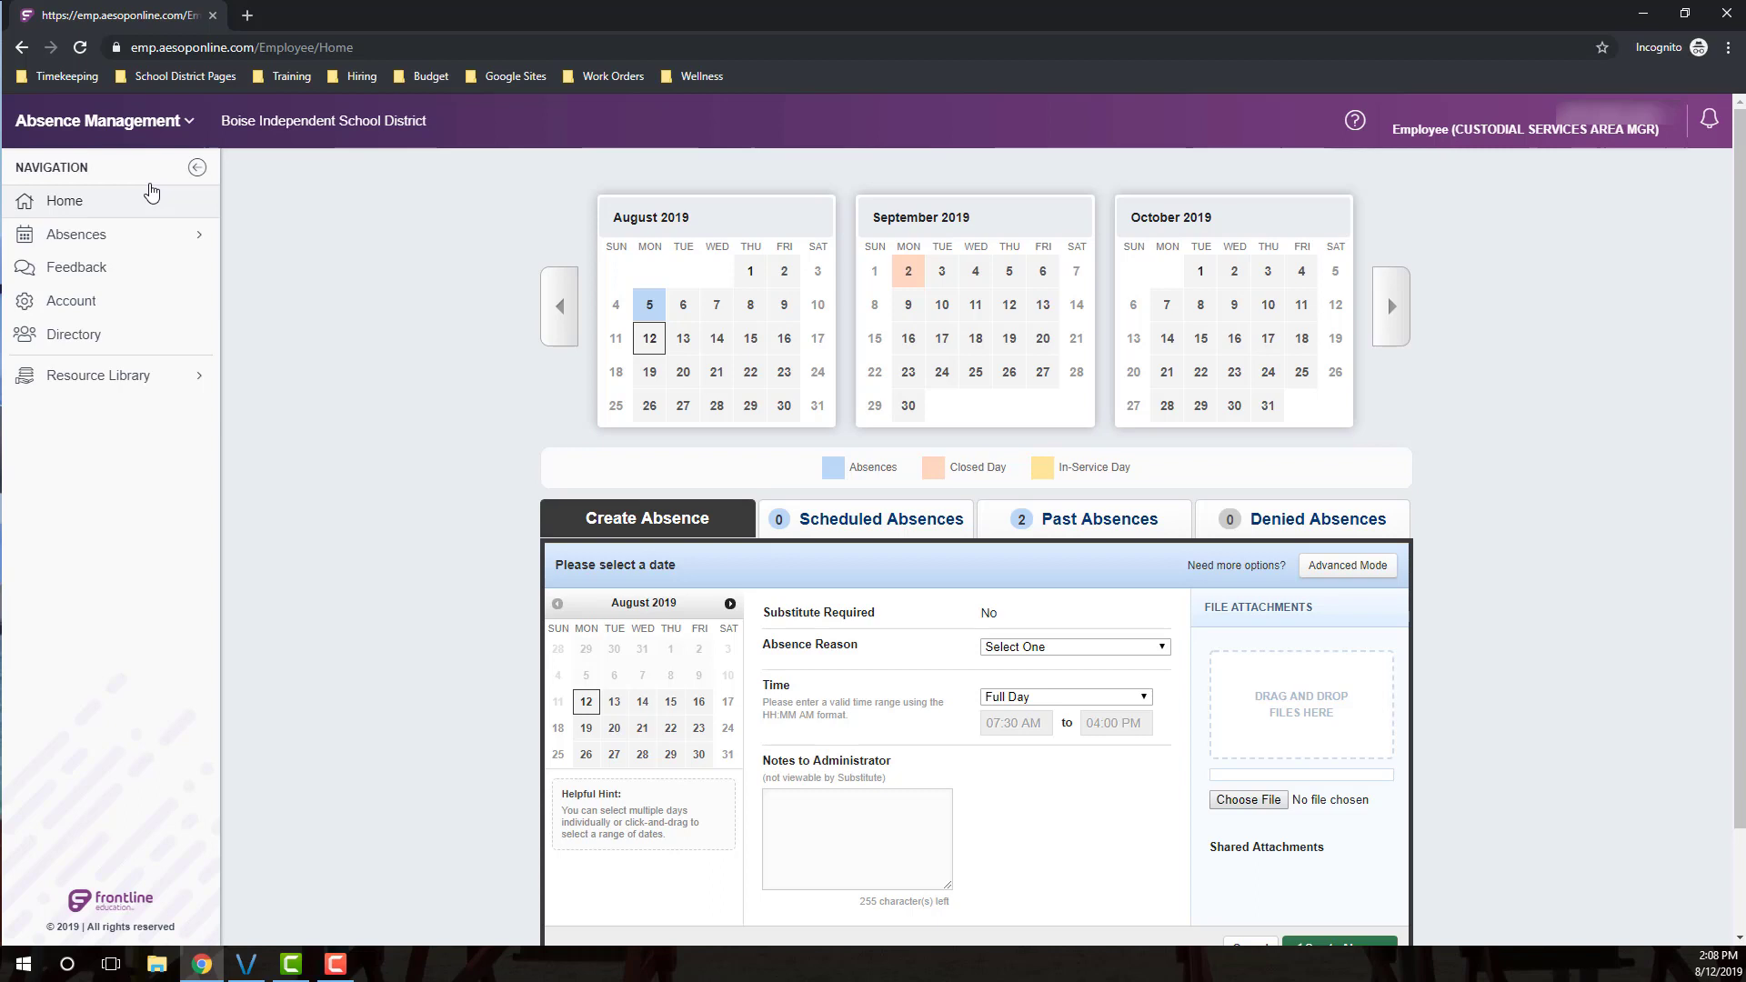
Choose Time & Attendance from the Absence Management solutions dropdown
click(147, 122)
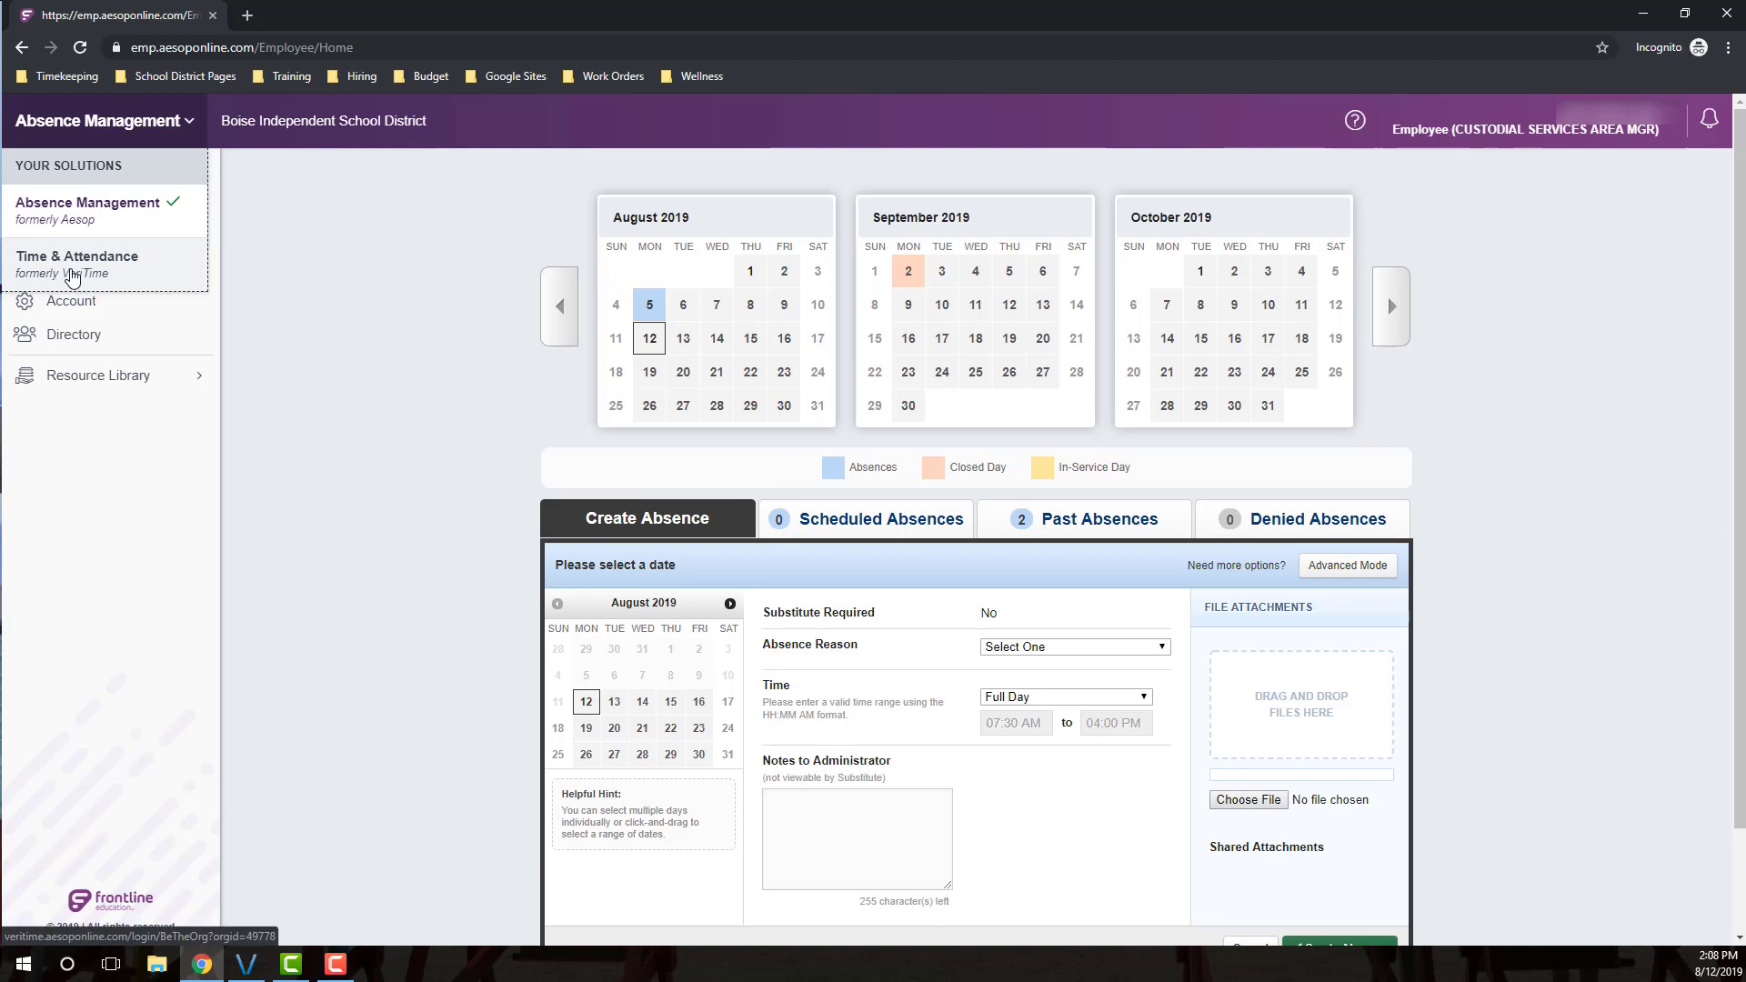
click(76, 261)
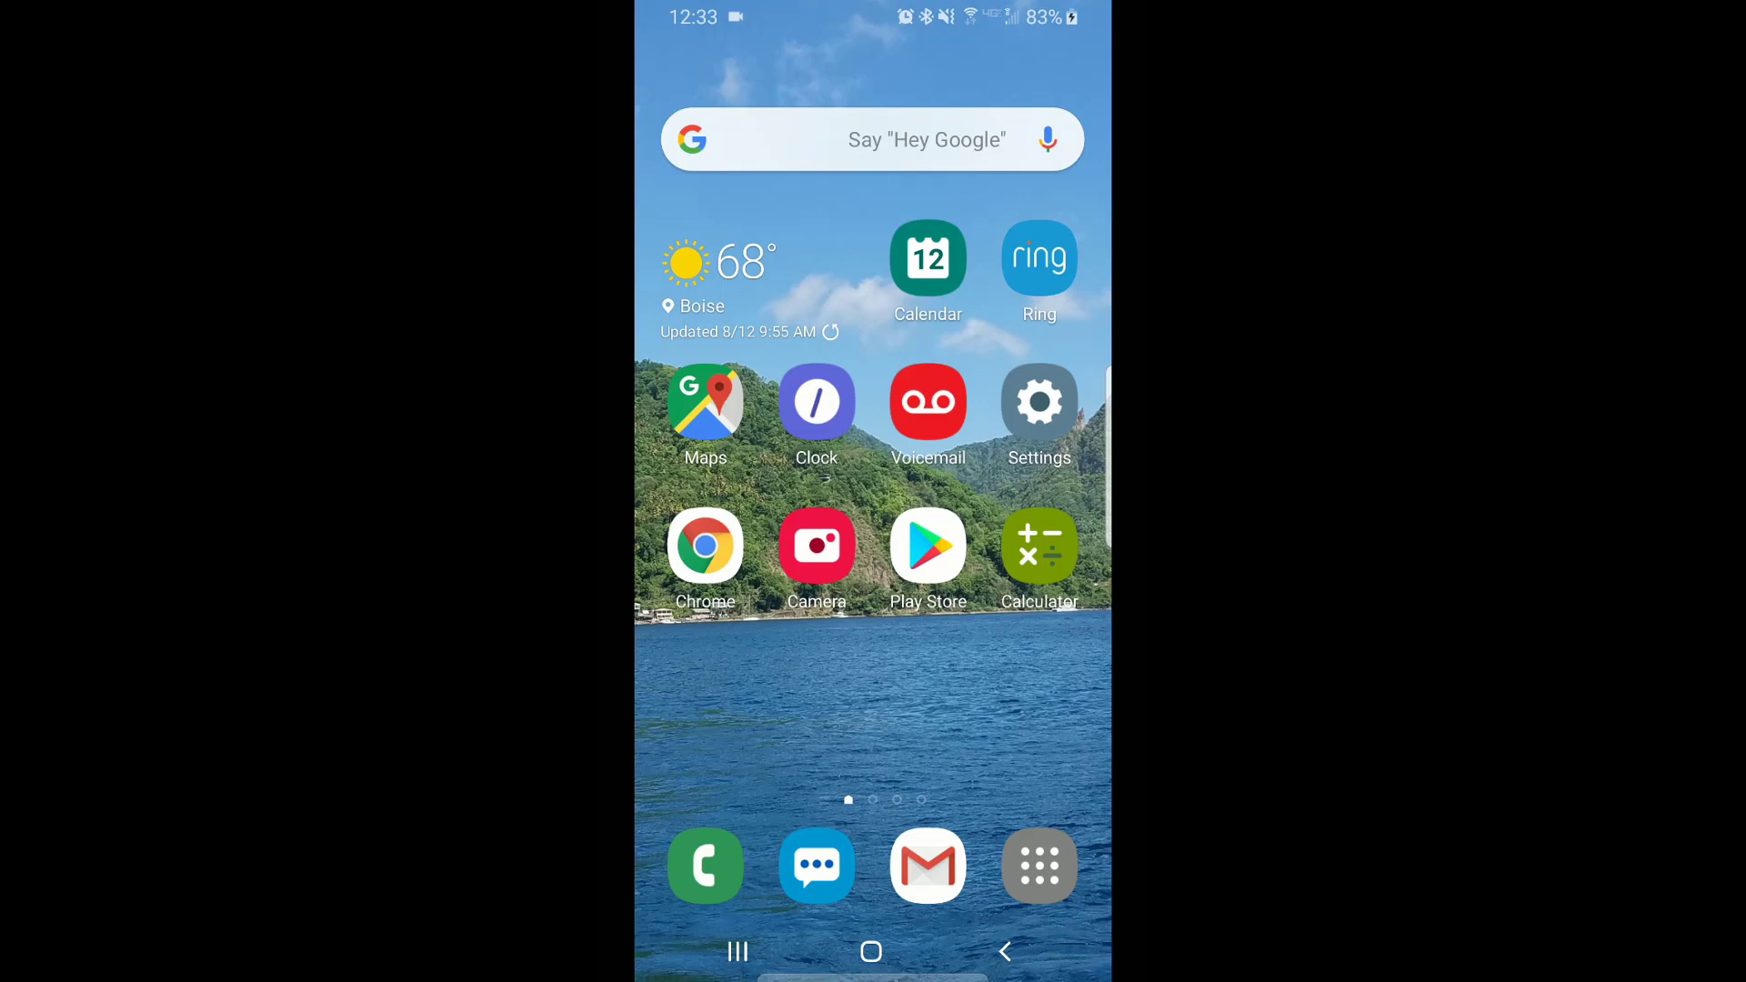
On the phone, open Chrome and load app.frontlineeducation.com for the Boise district sign-in page
click(705, 546)
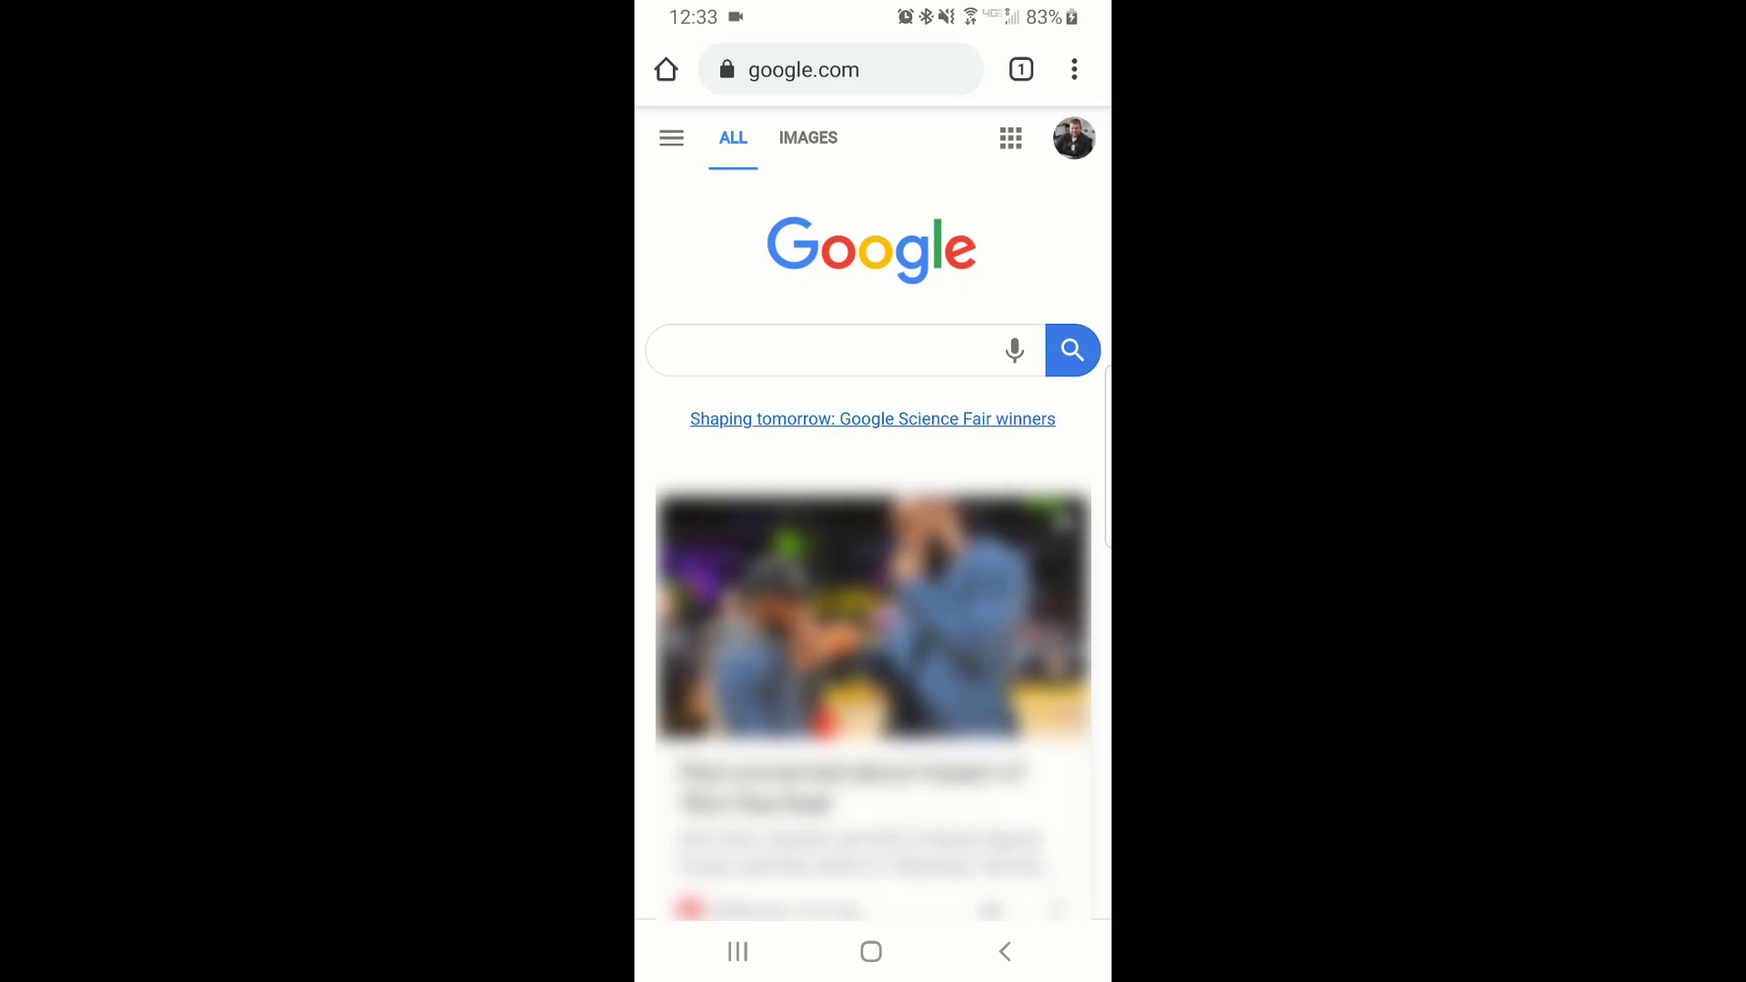
click(841, 70)
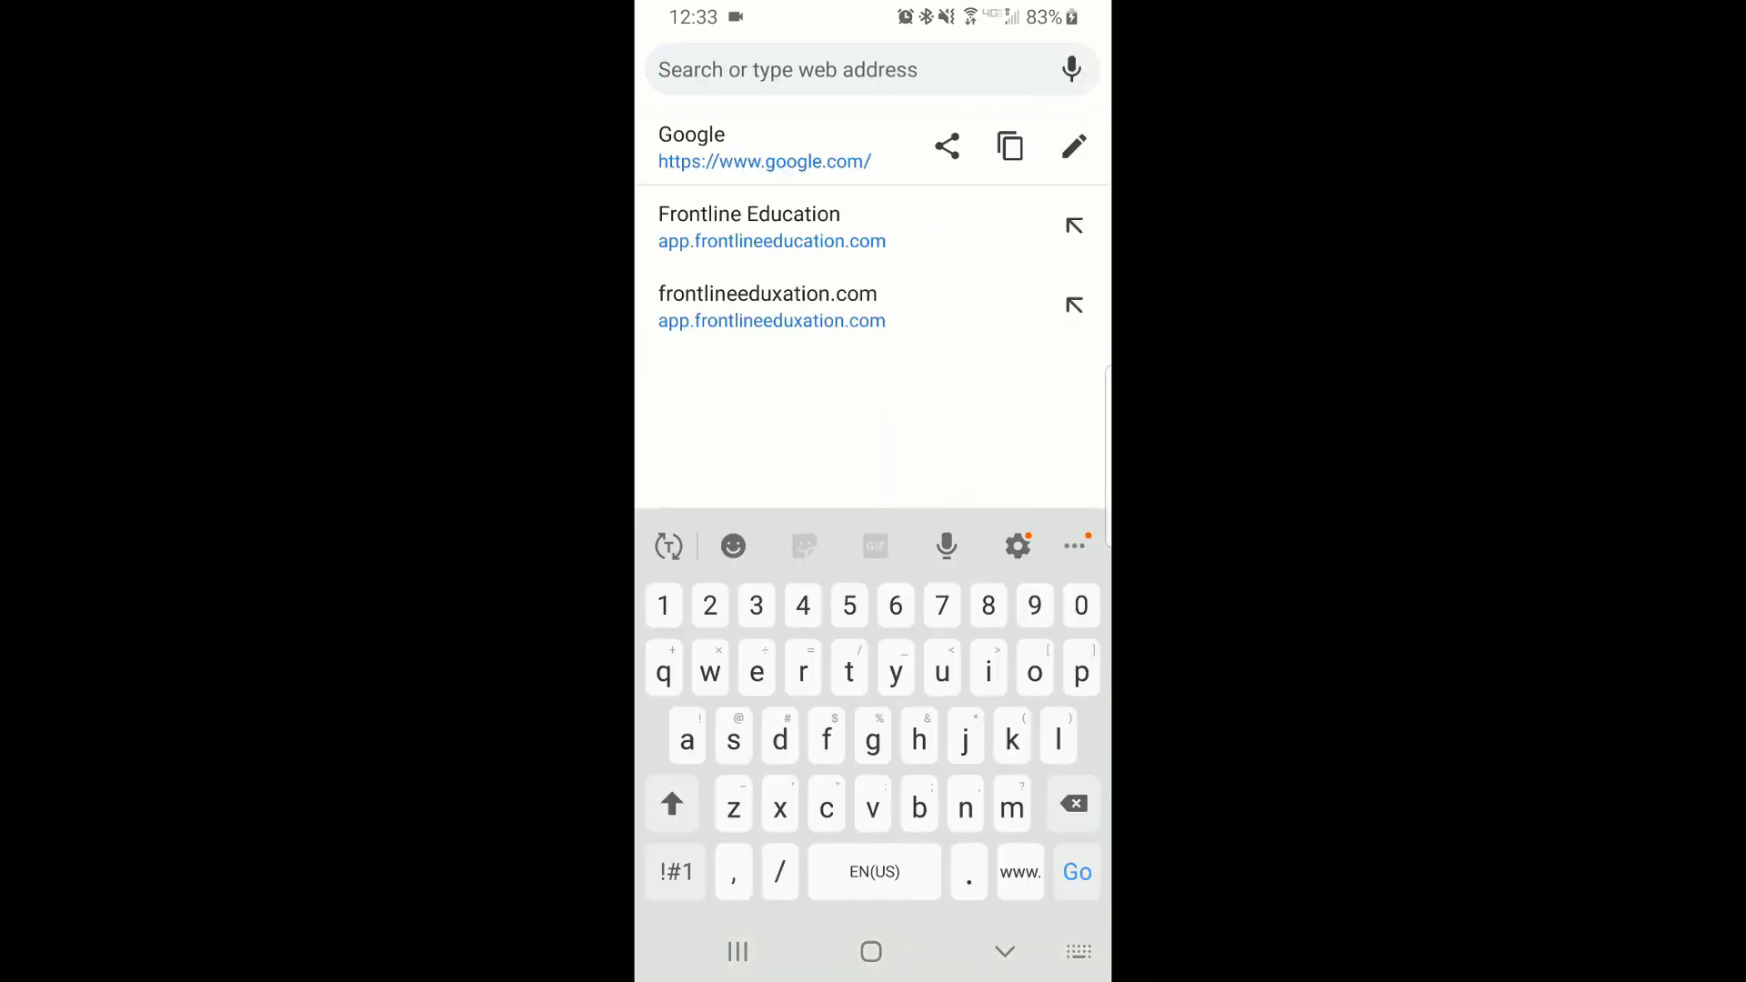
text(app)
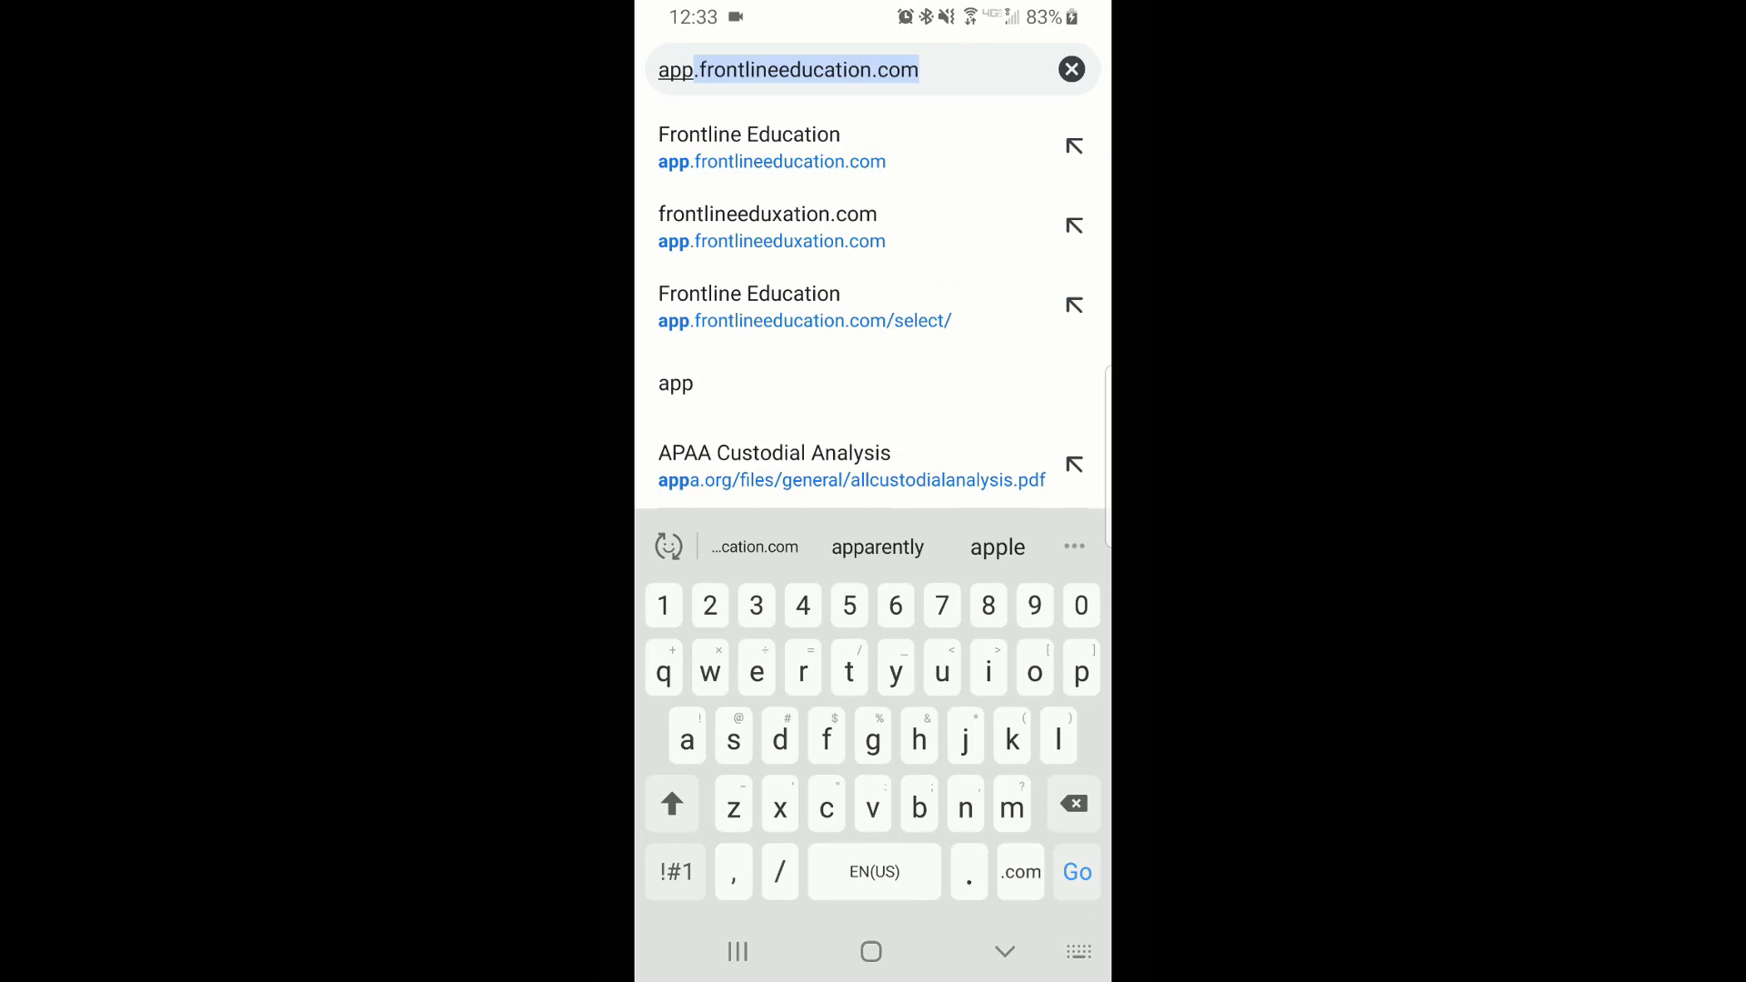
text(.fro)
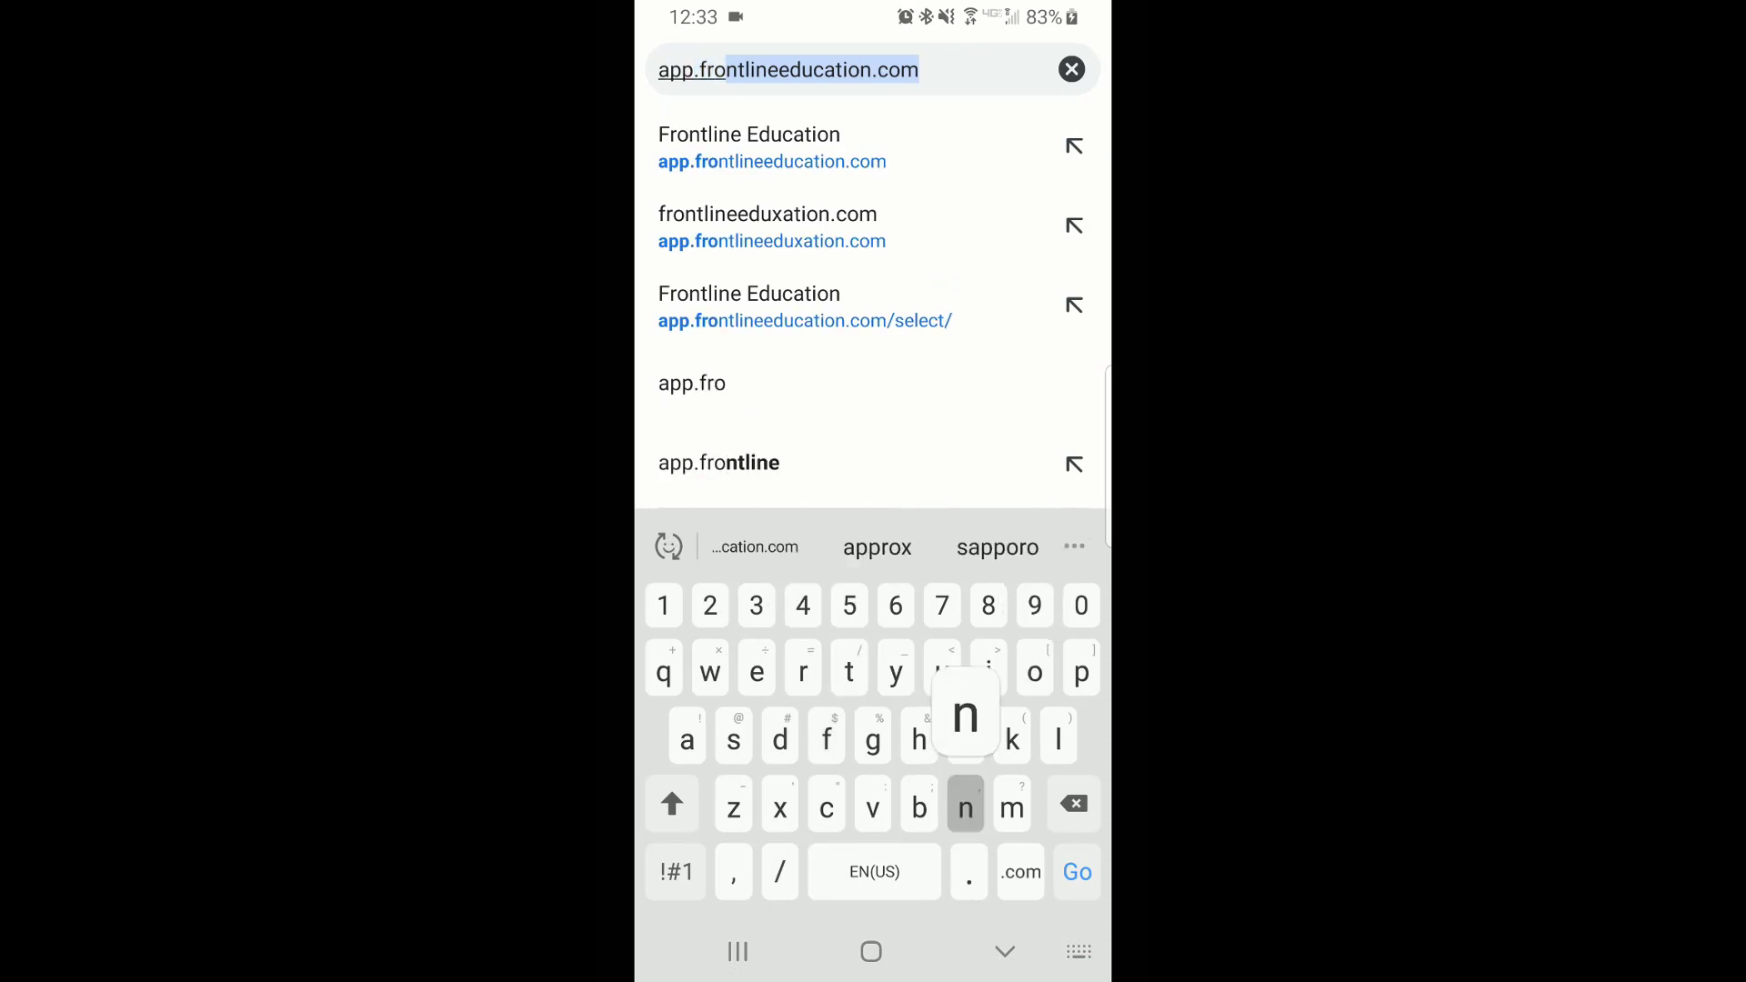
text(ntli)
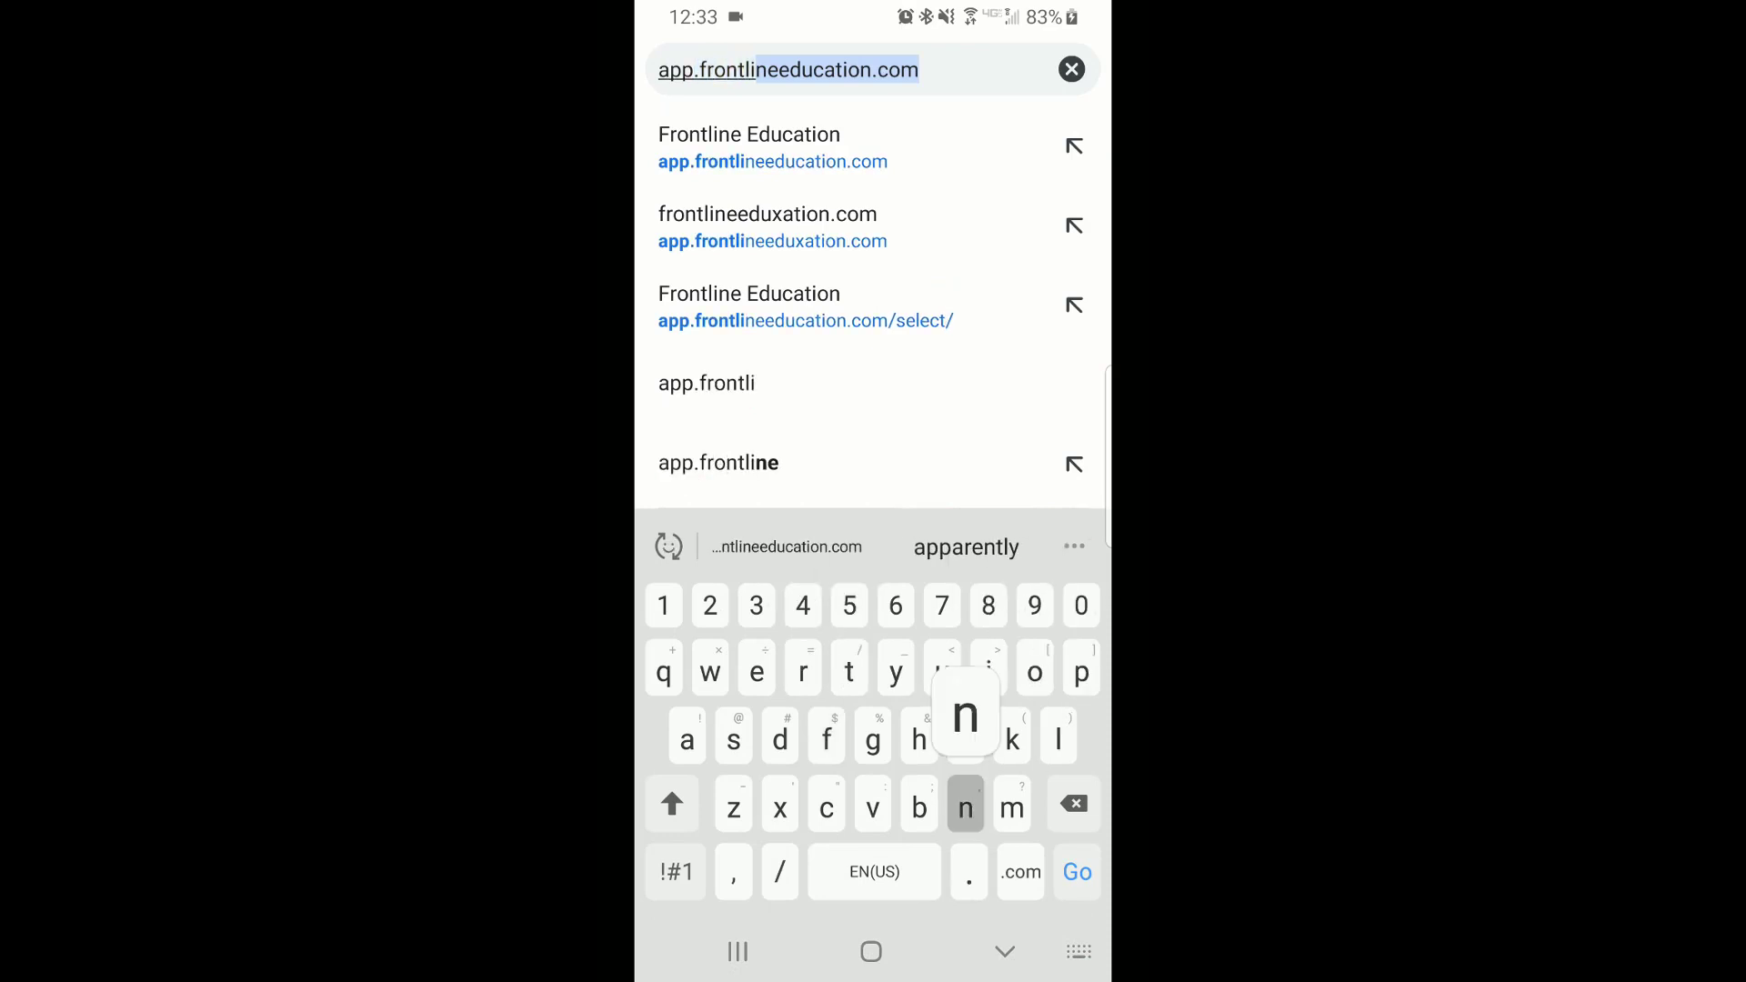
text(need)
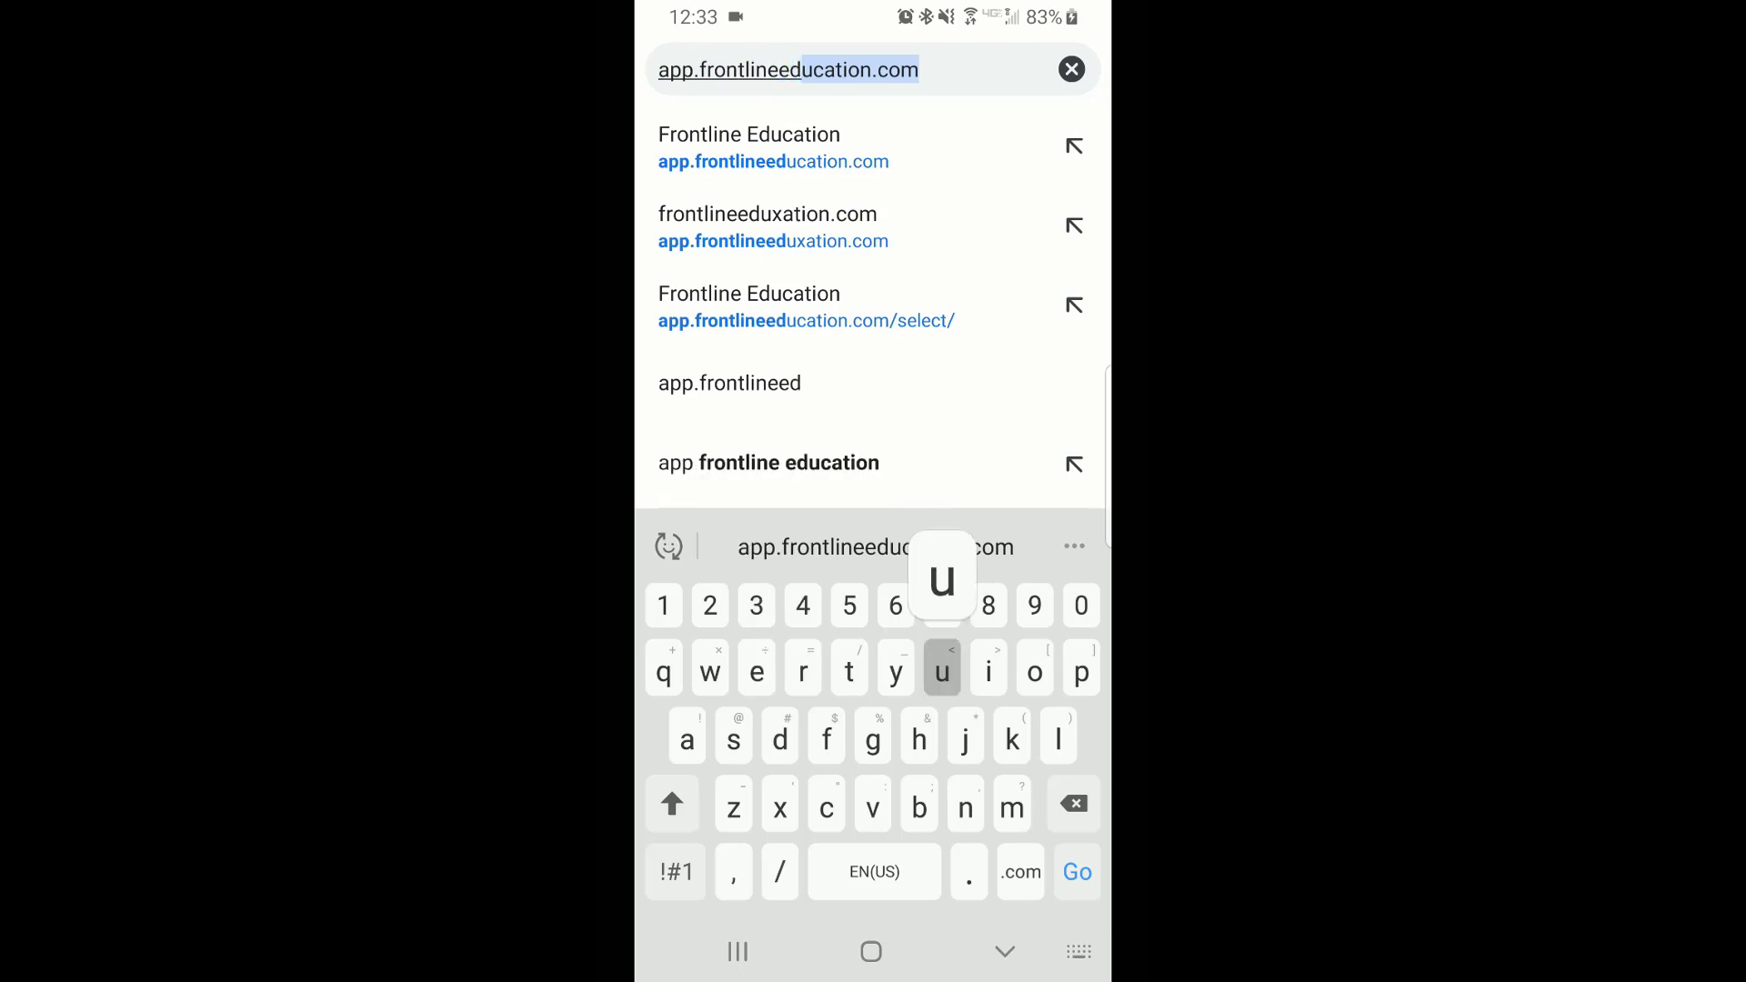
text(ucatio)
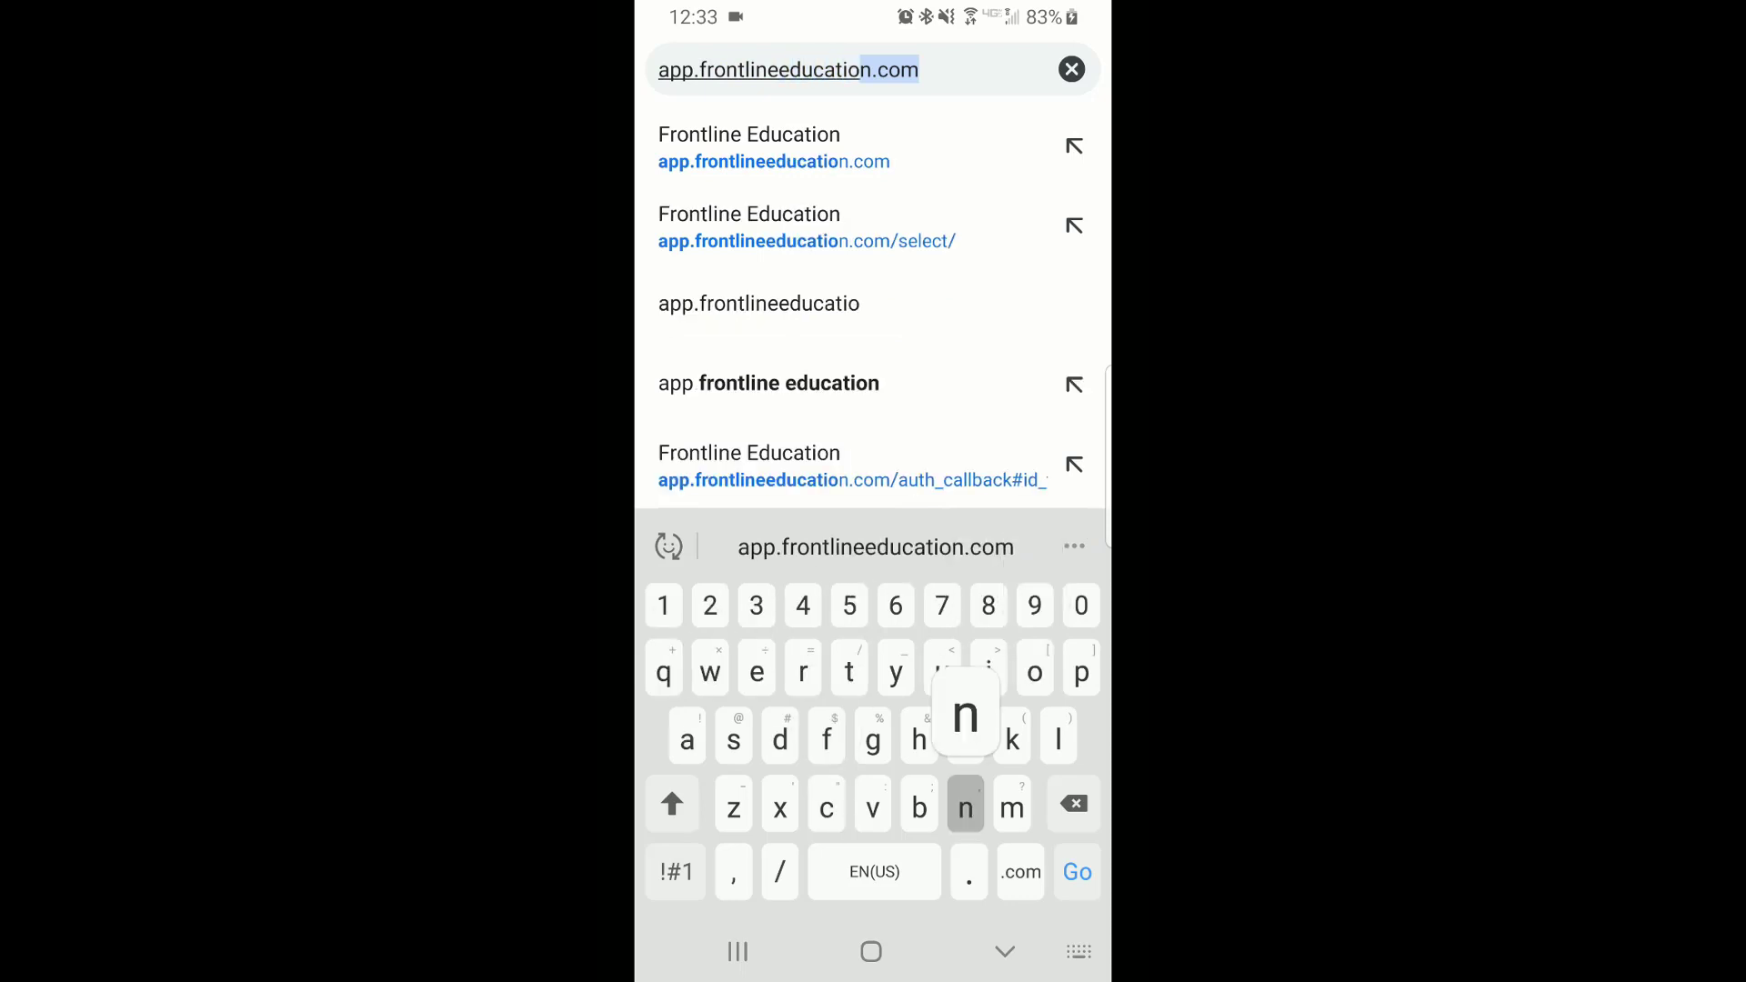
text(n.com)
key(Return)
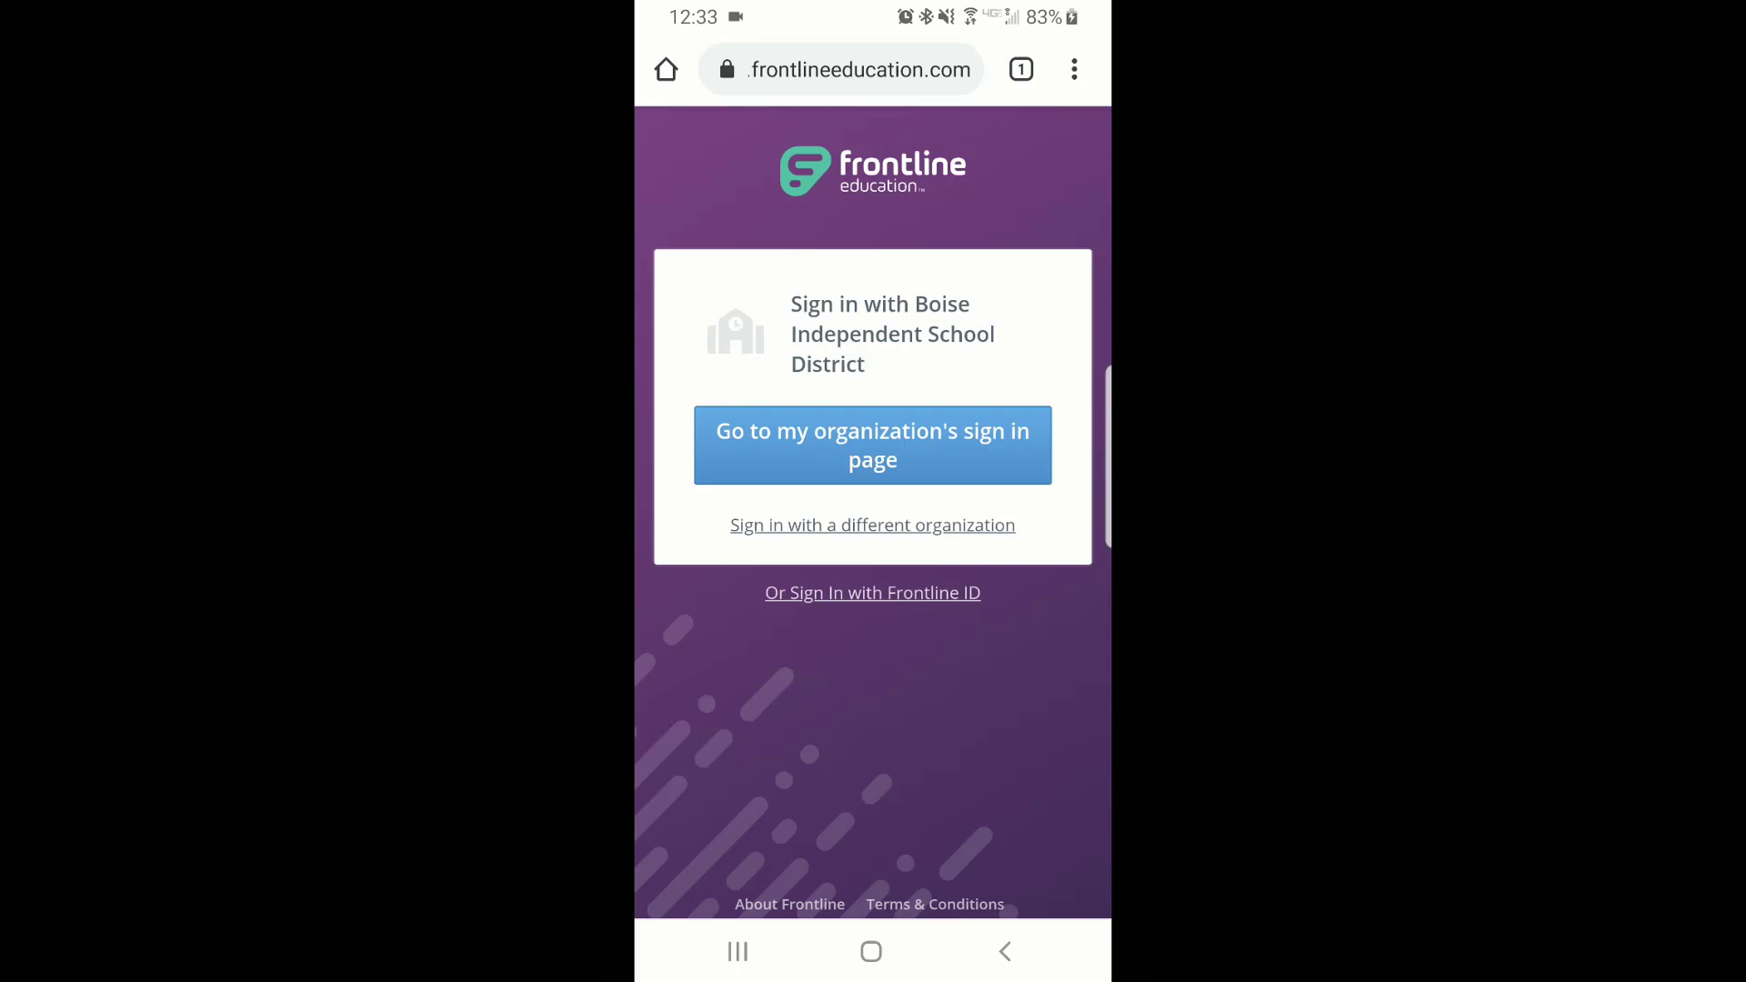
Return to Organization SSO, go to the district's sign-in page and choose the first Google account
click(872, 593)
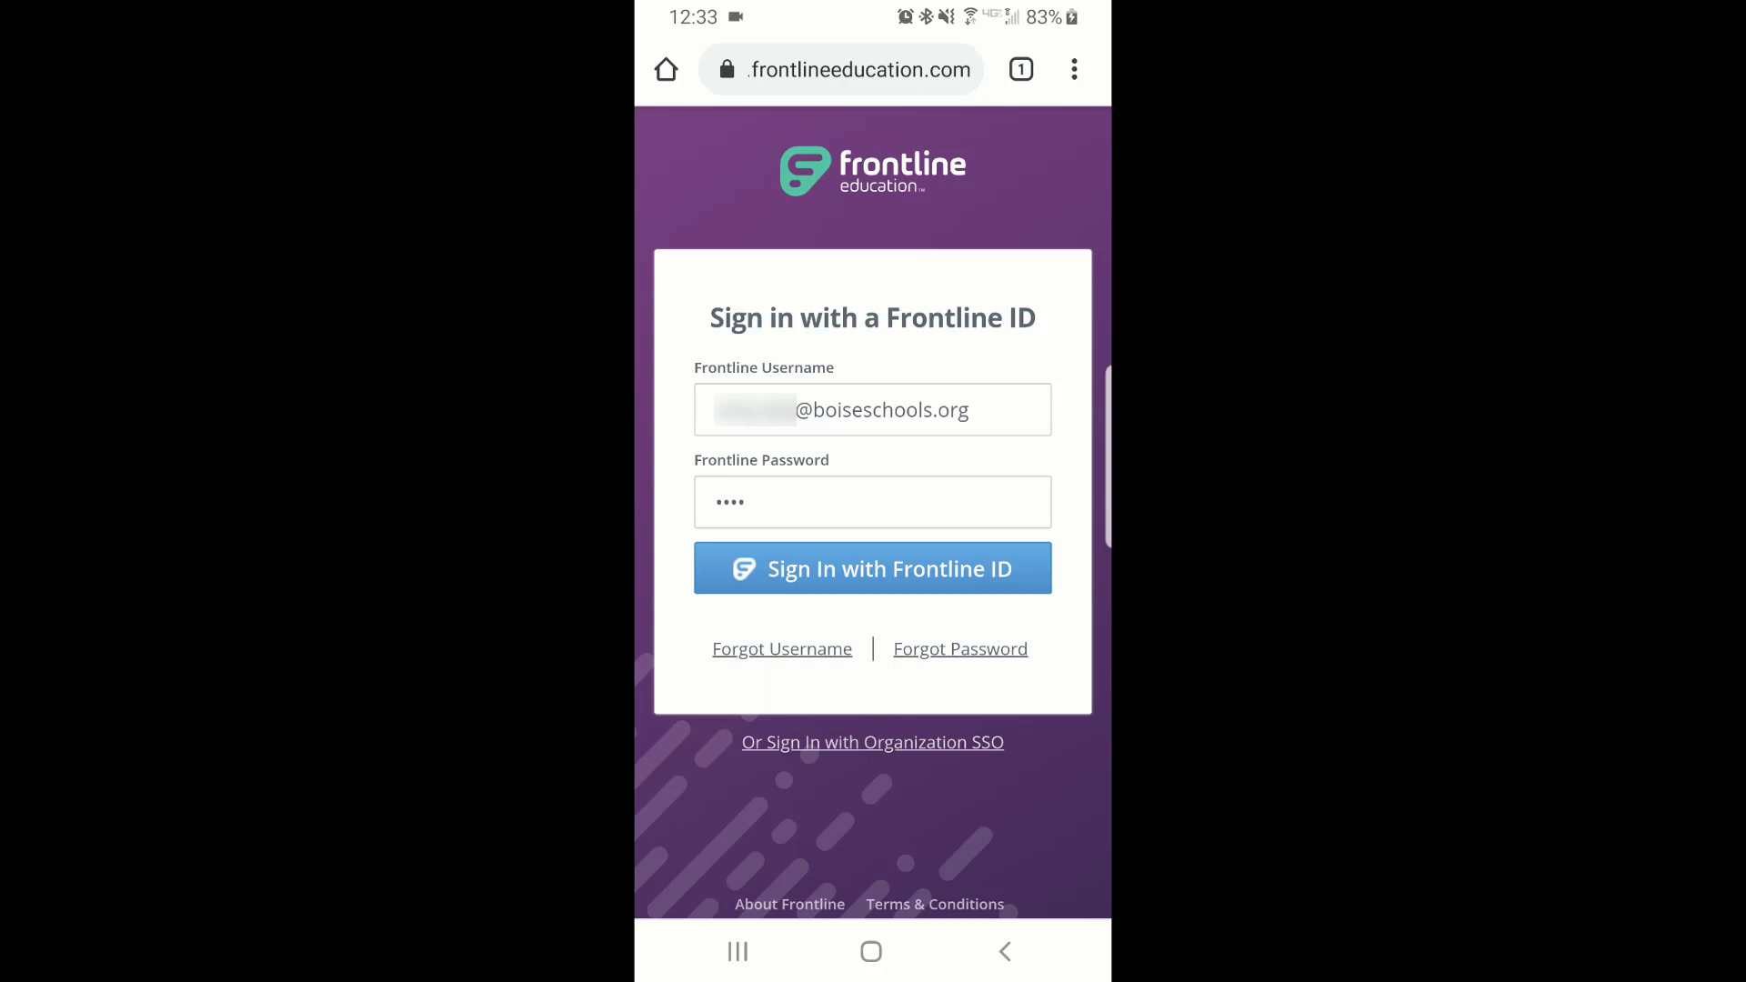
click(873, 742)
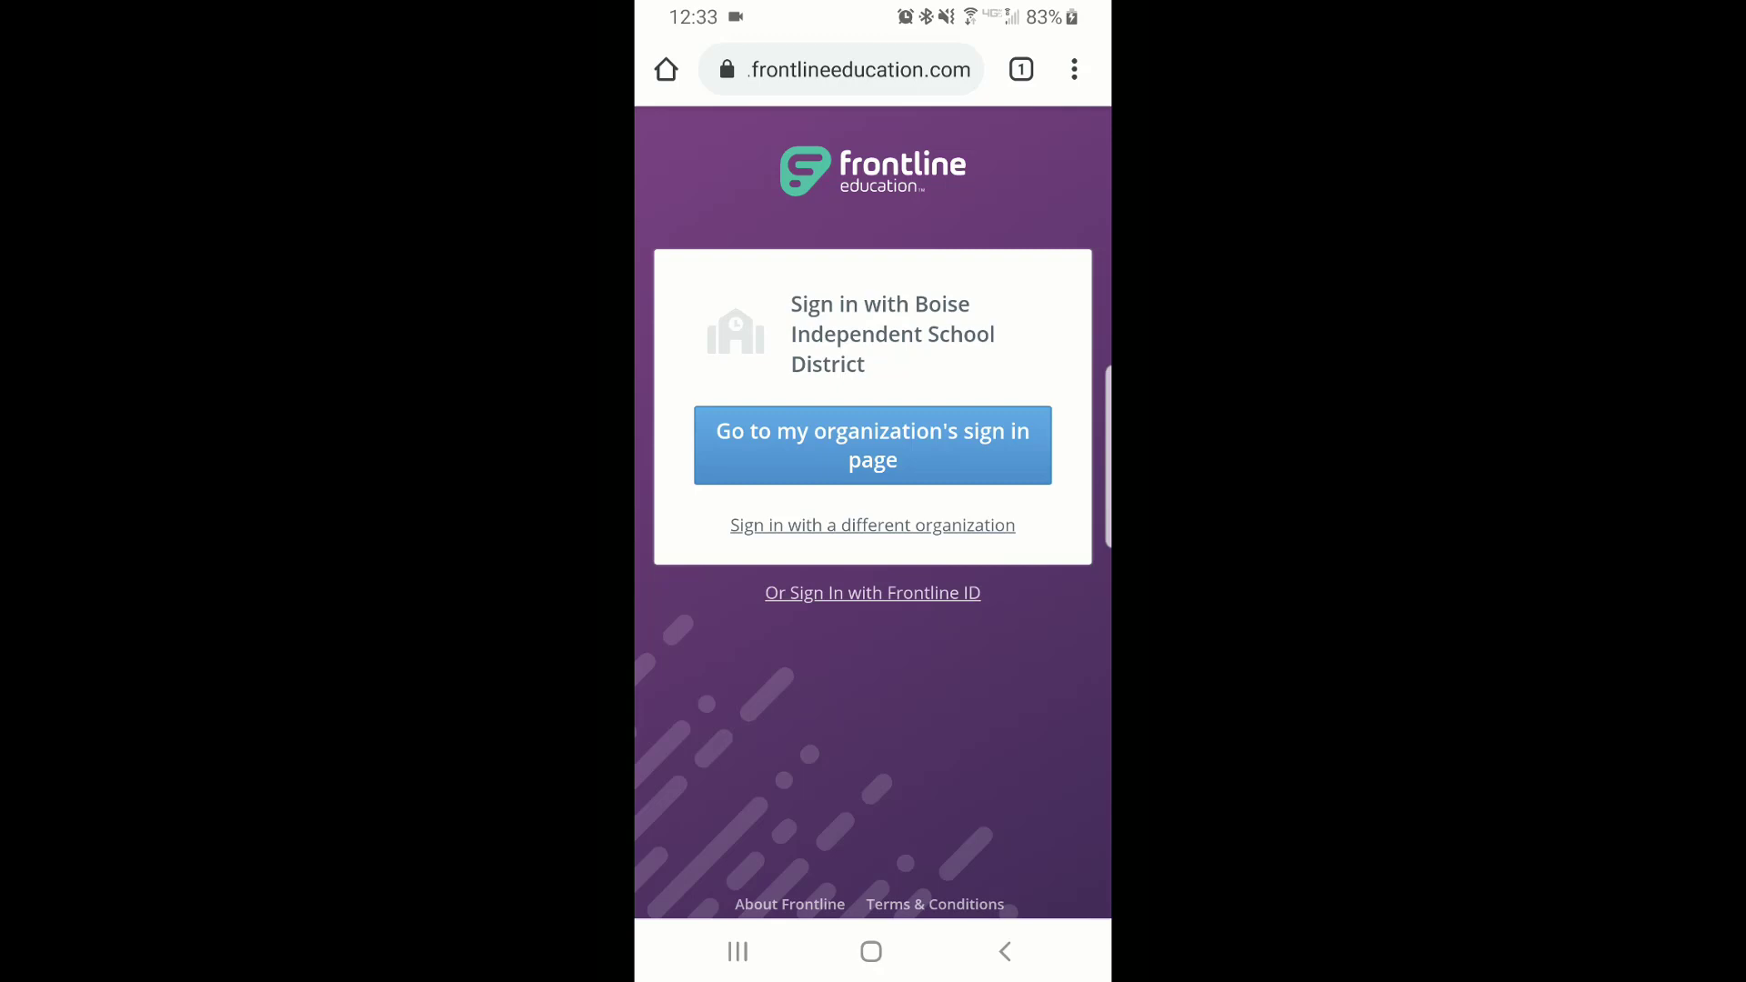
click(872, 446)
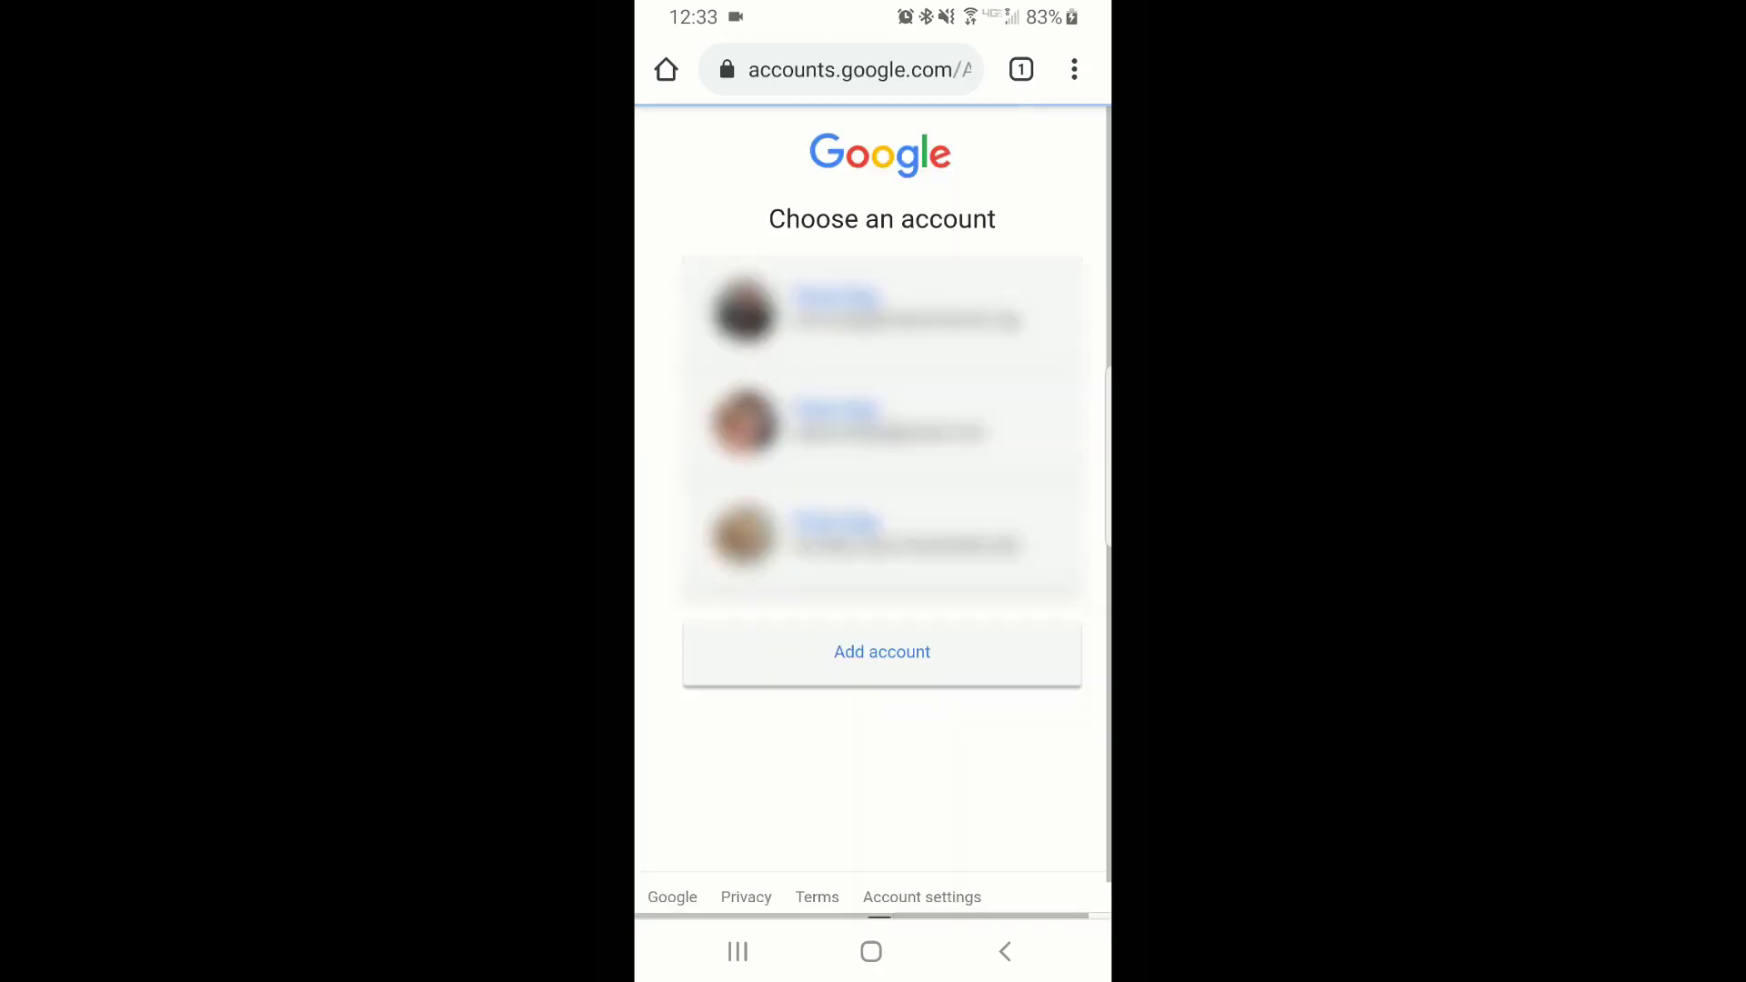
click(882, 311)
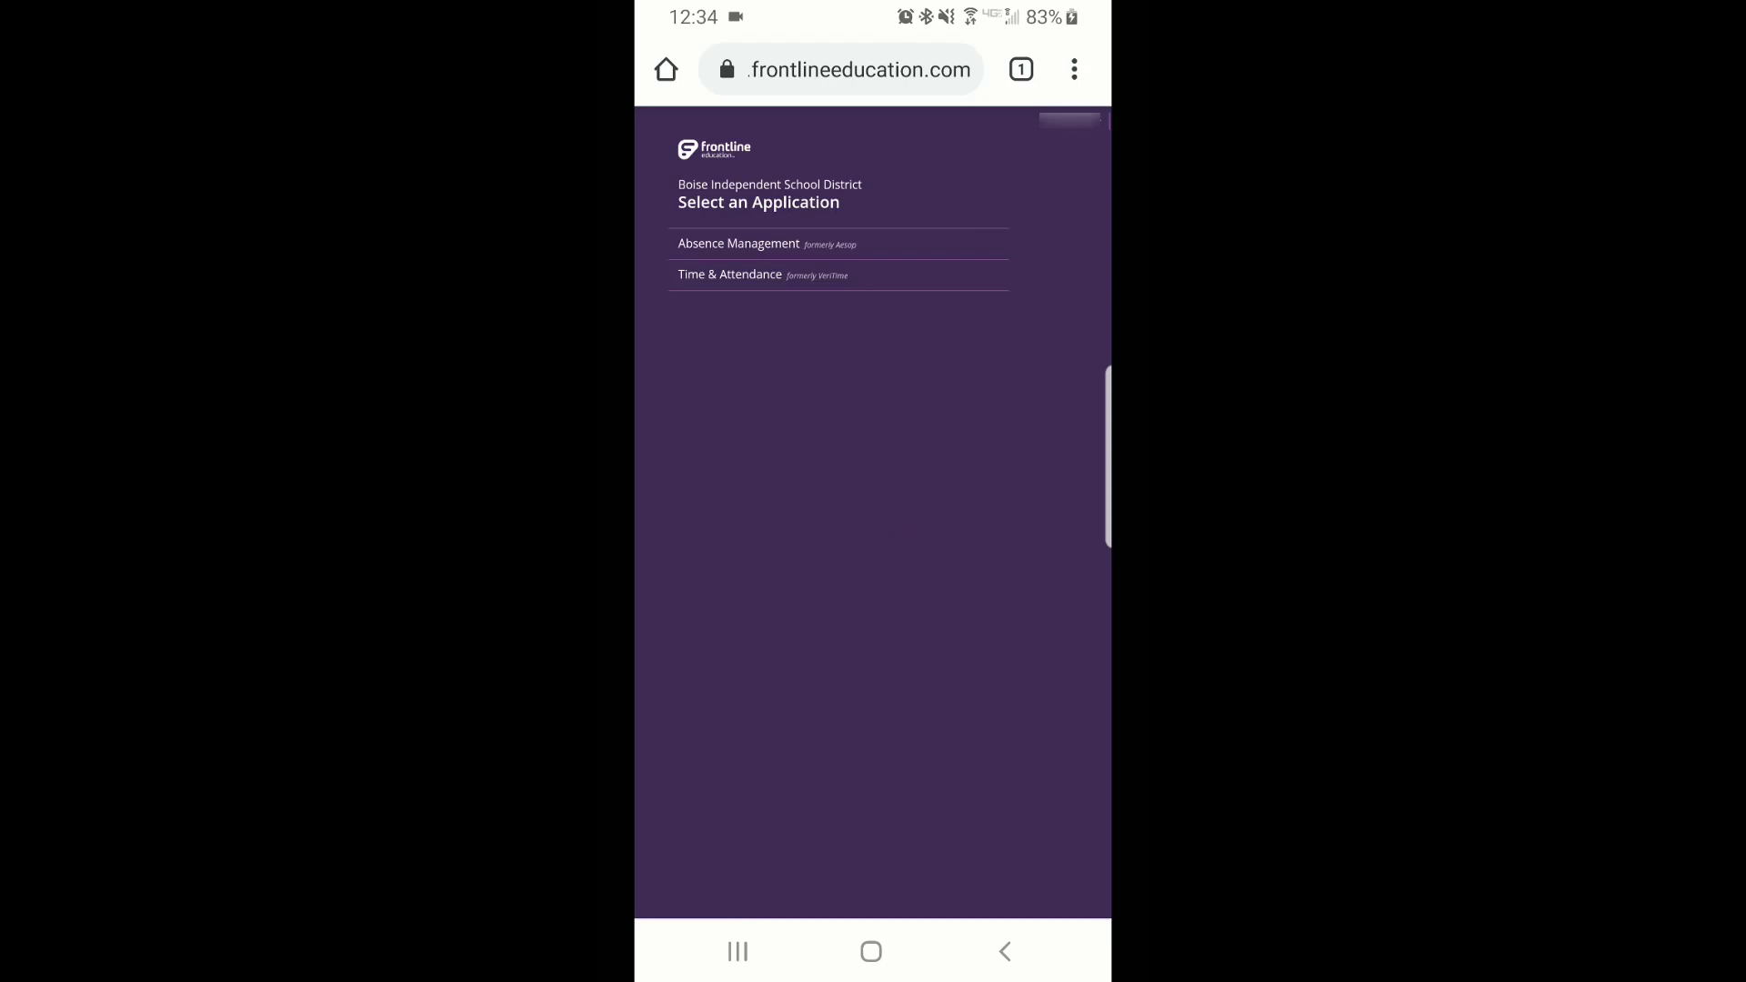
On the phone, open Absence Management and switch from the account dropdown to the Employee role
click(739, 243)
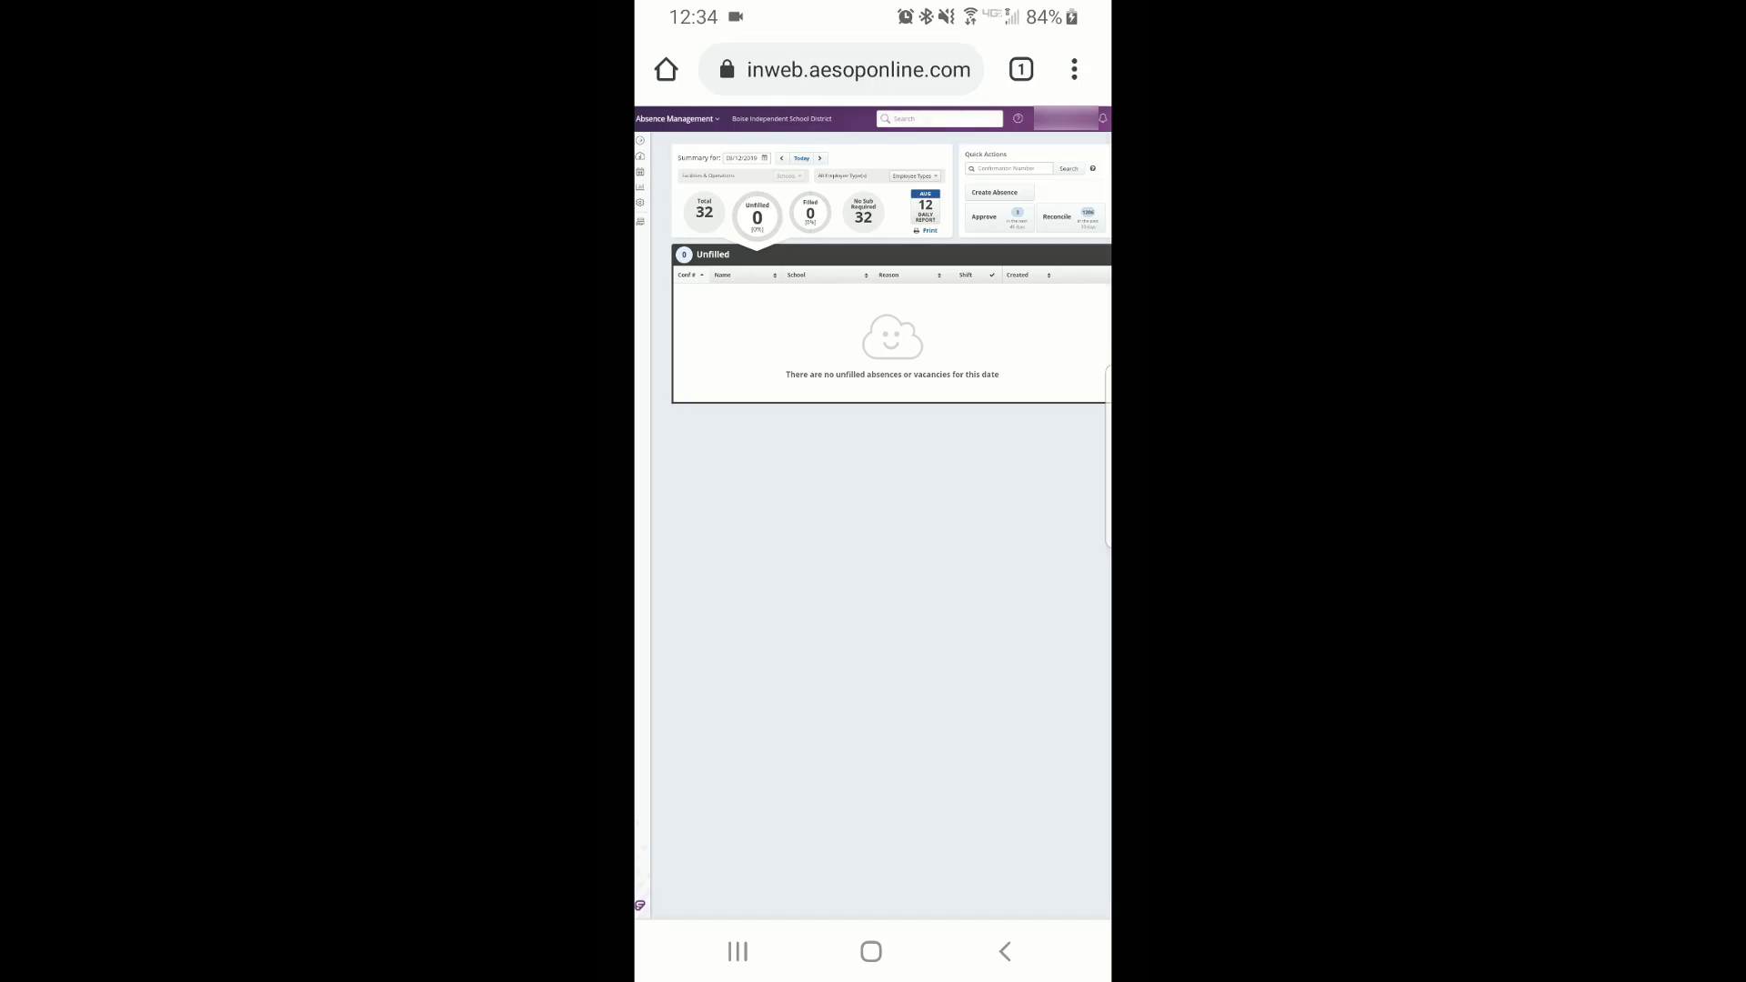
click(1066, 118)
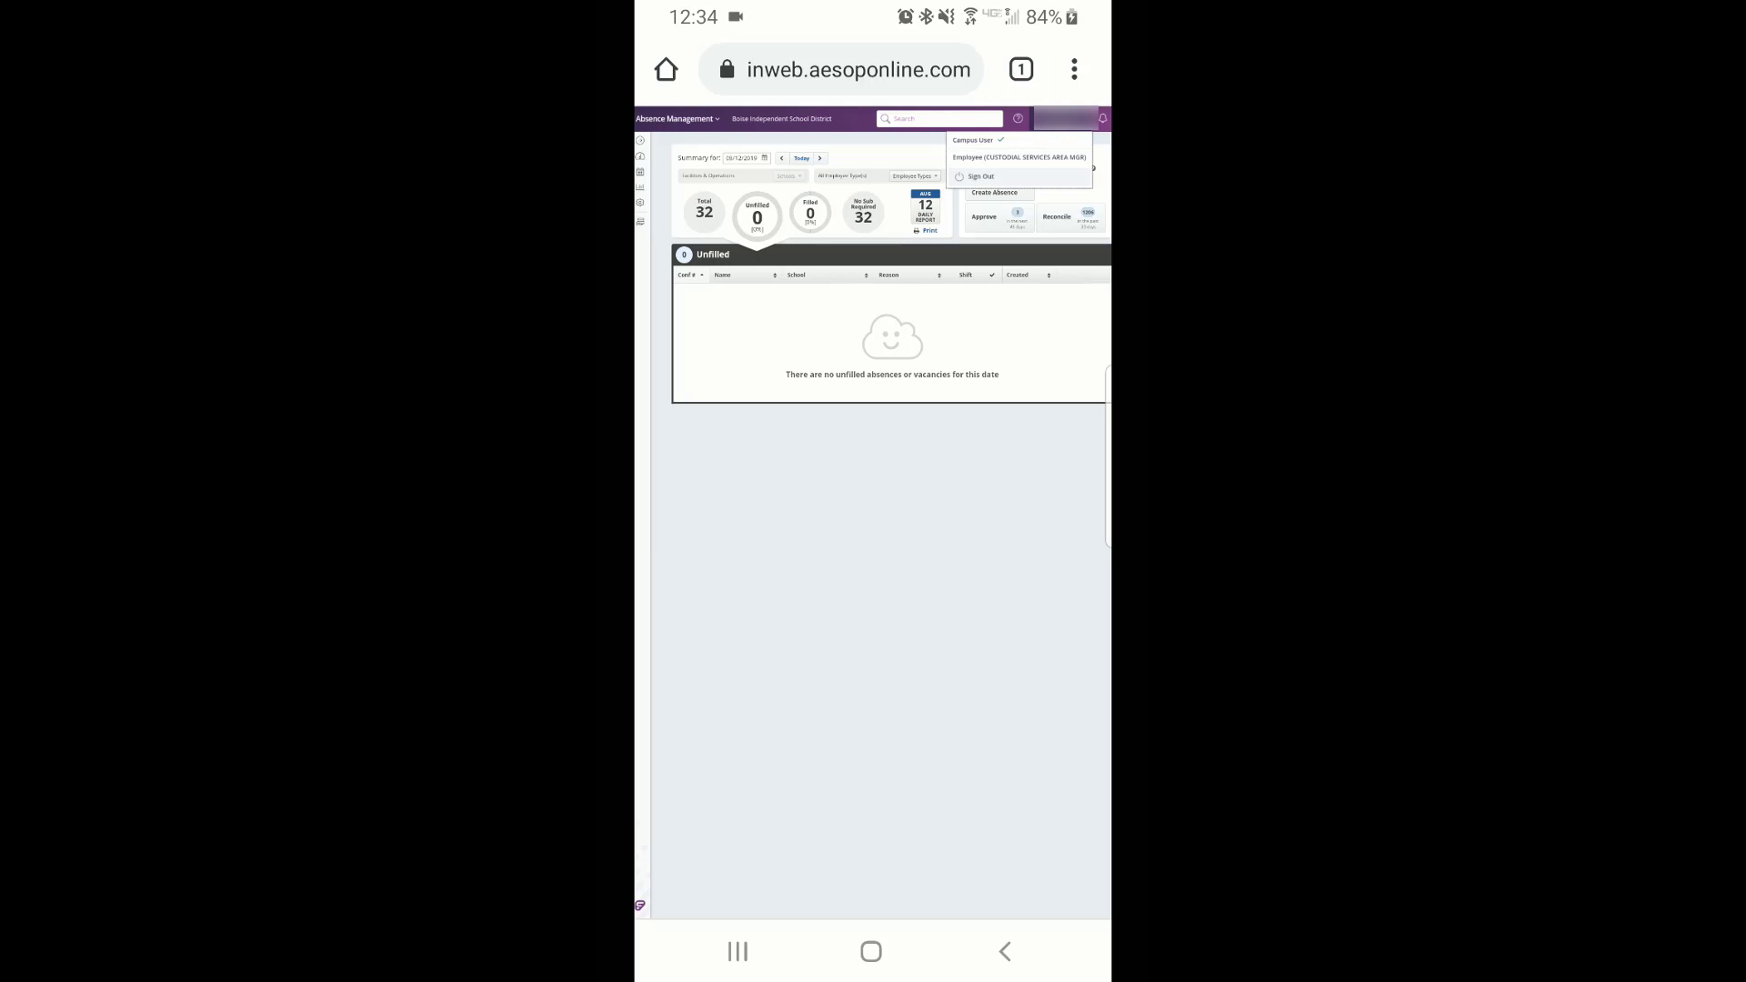
click(1018, 157)
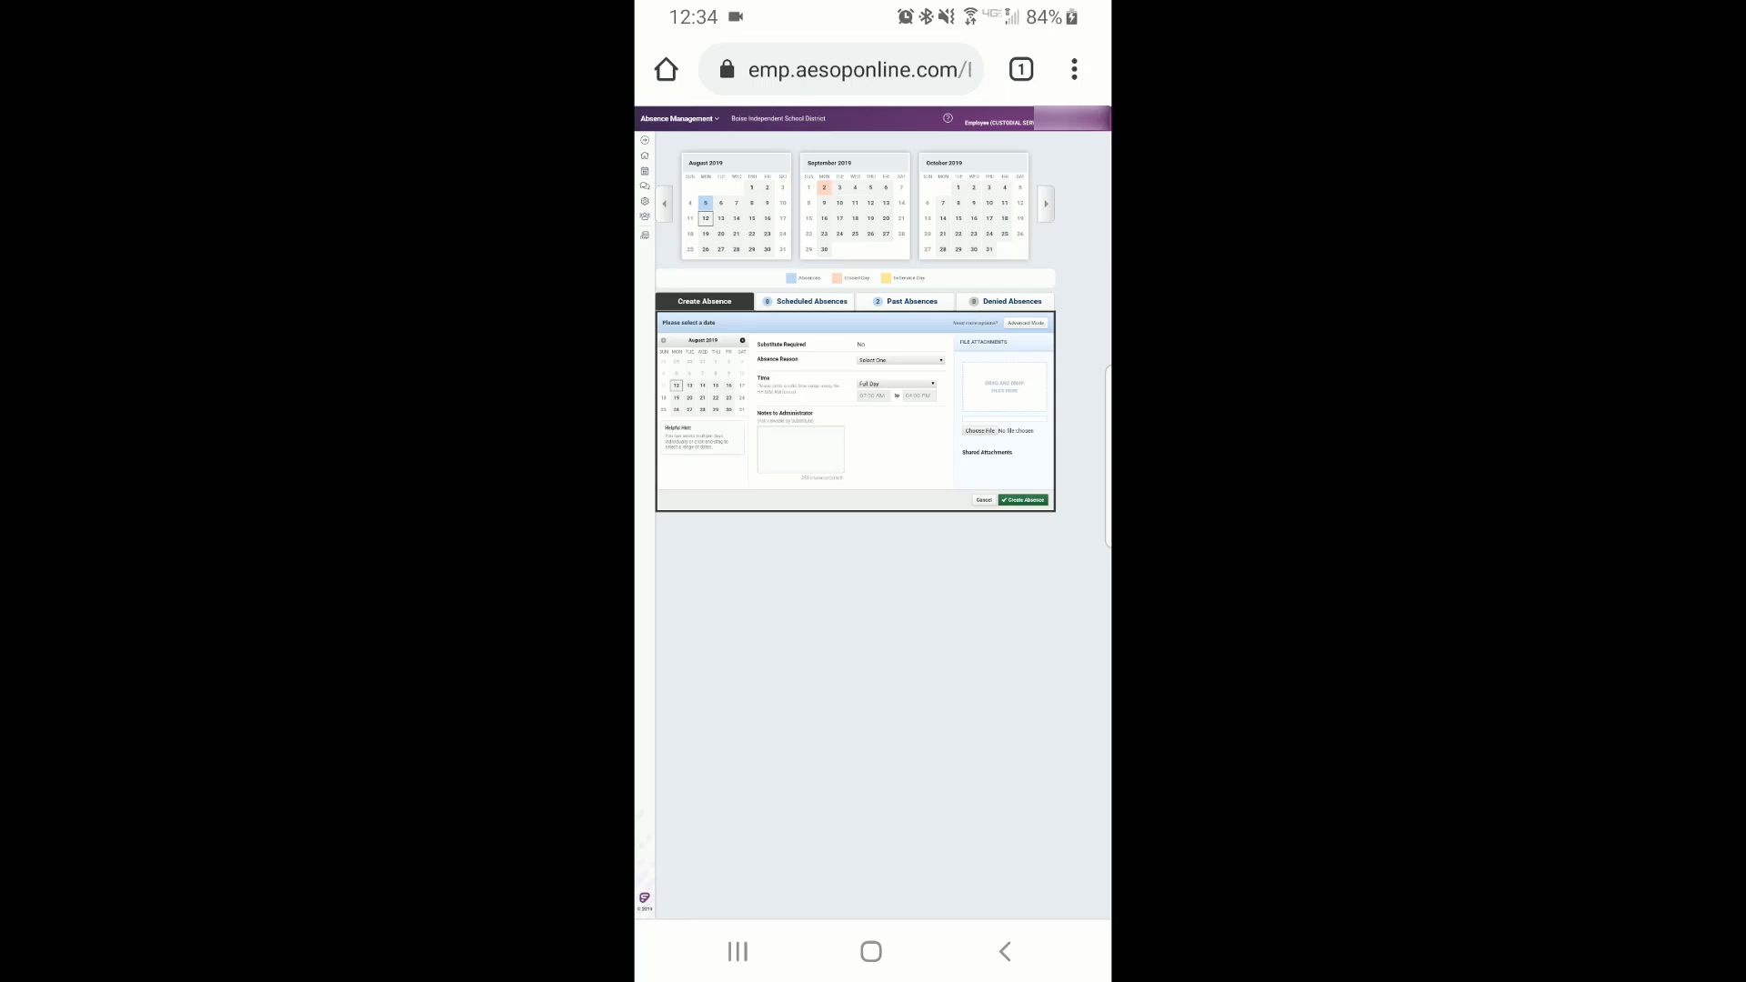
Pick Time & Attendance under Your Solutions in the Absence Management header dropdown
click(679, 120)
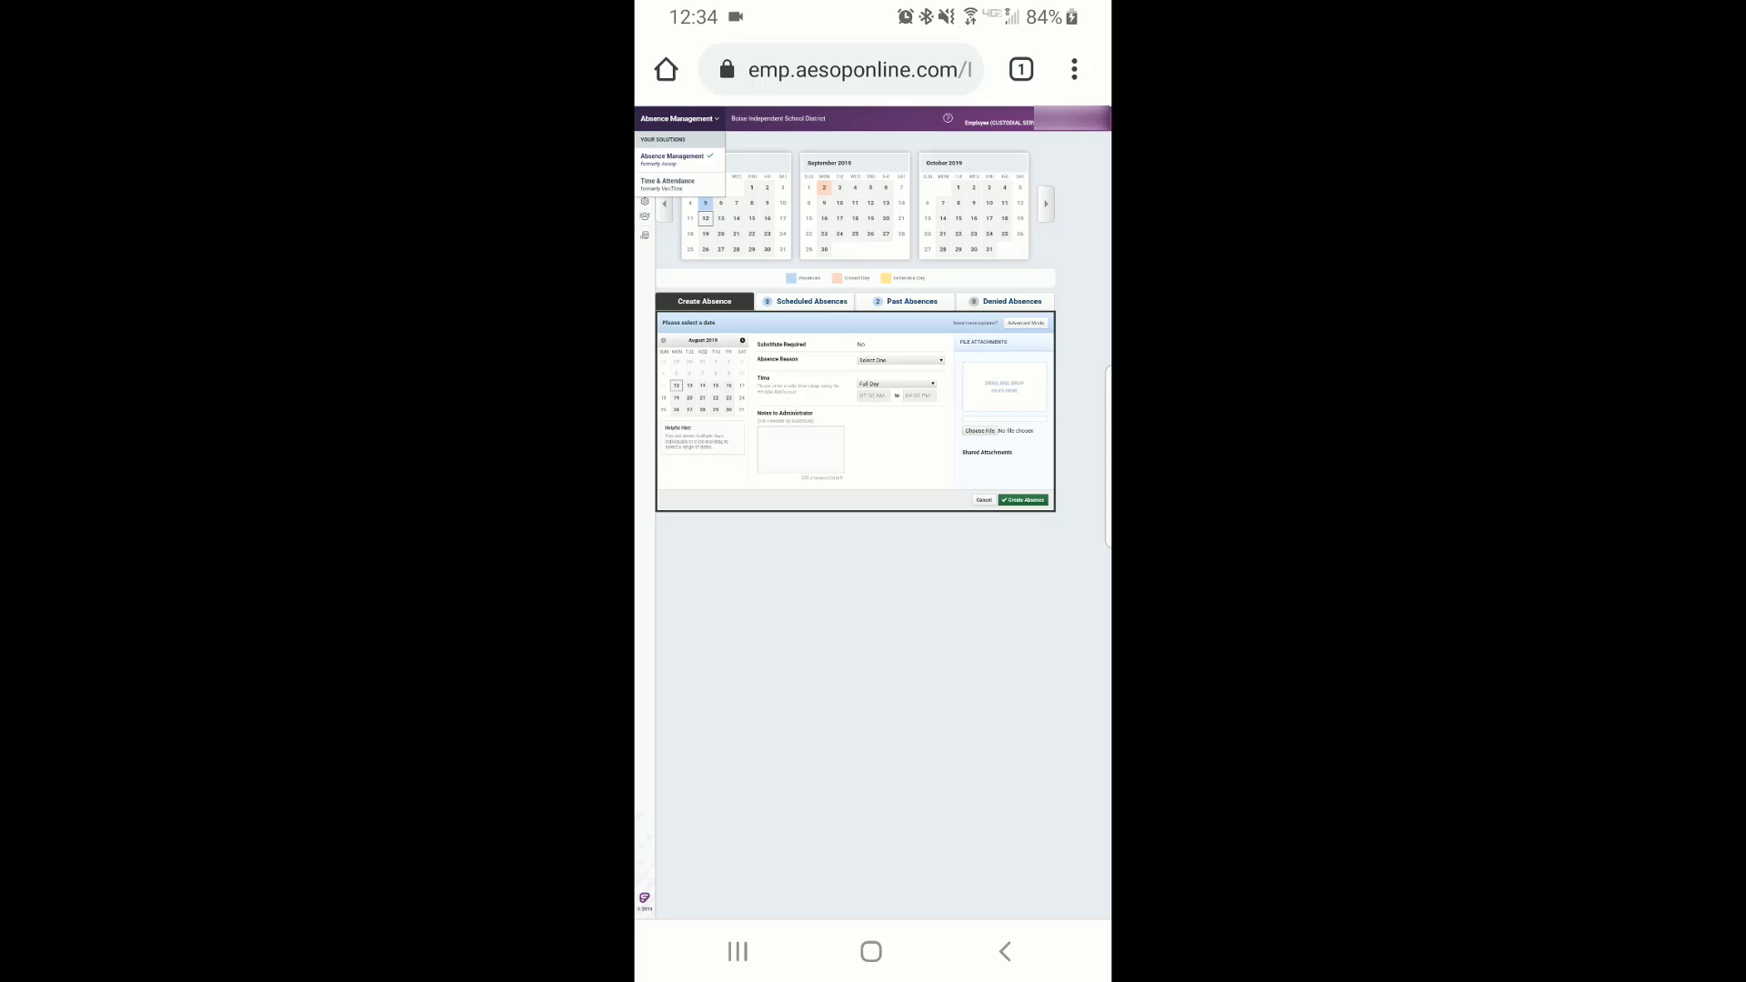
click(669, 184)
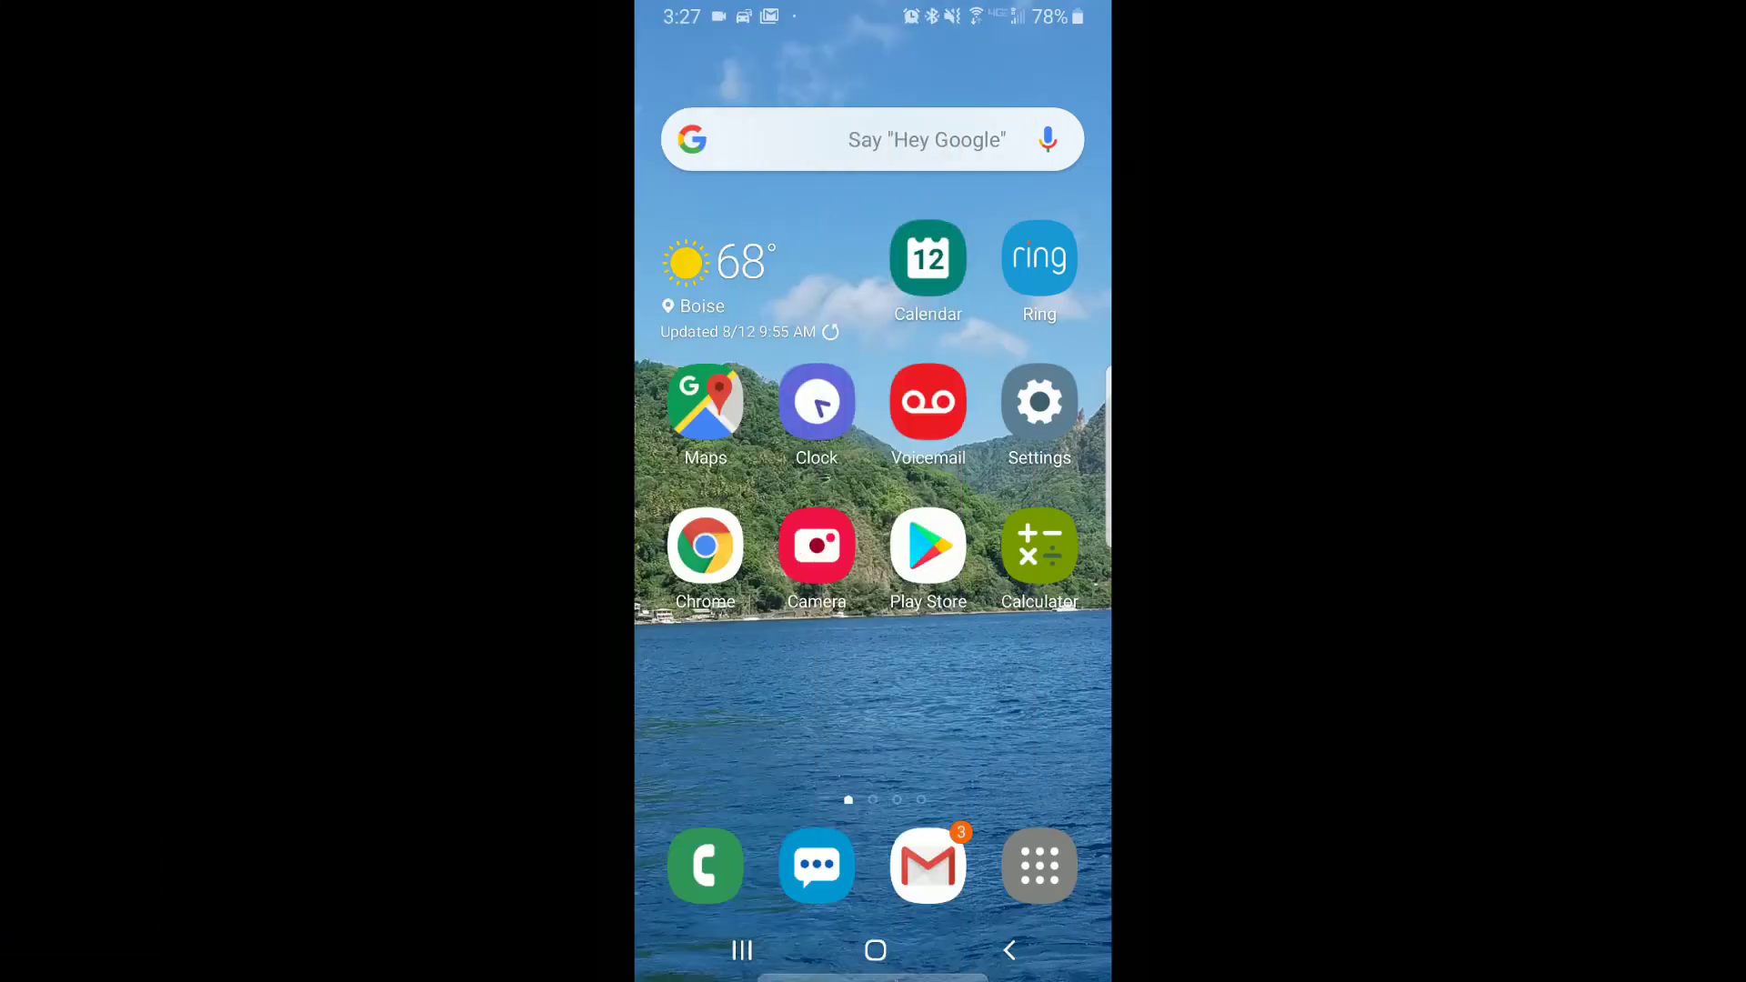
click(705, 865)
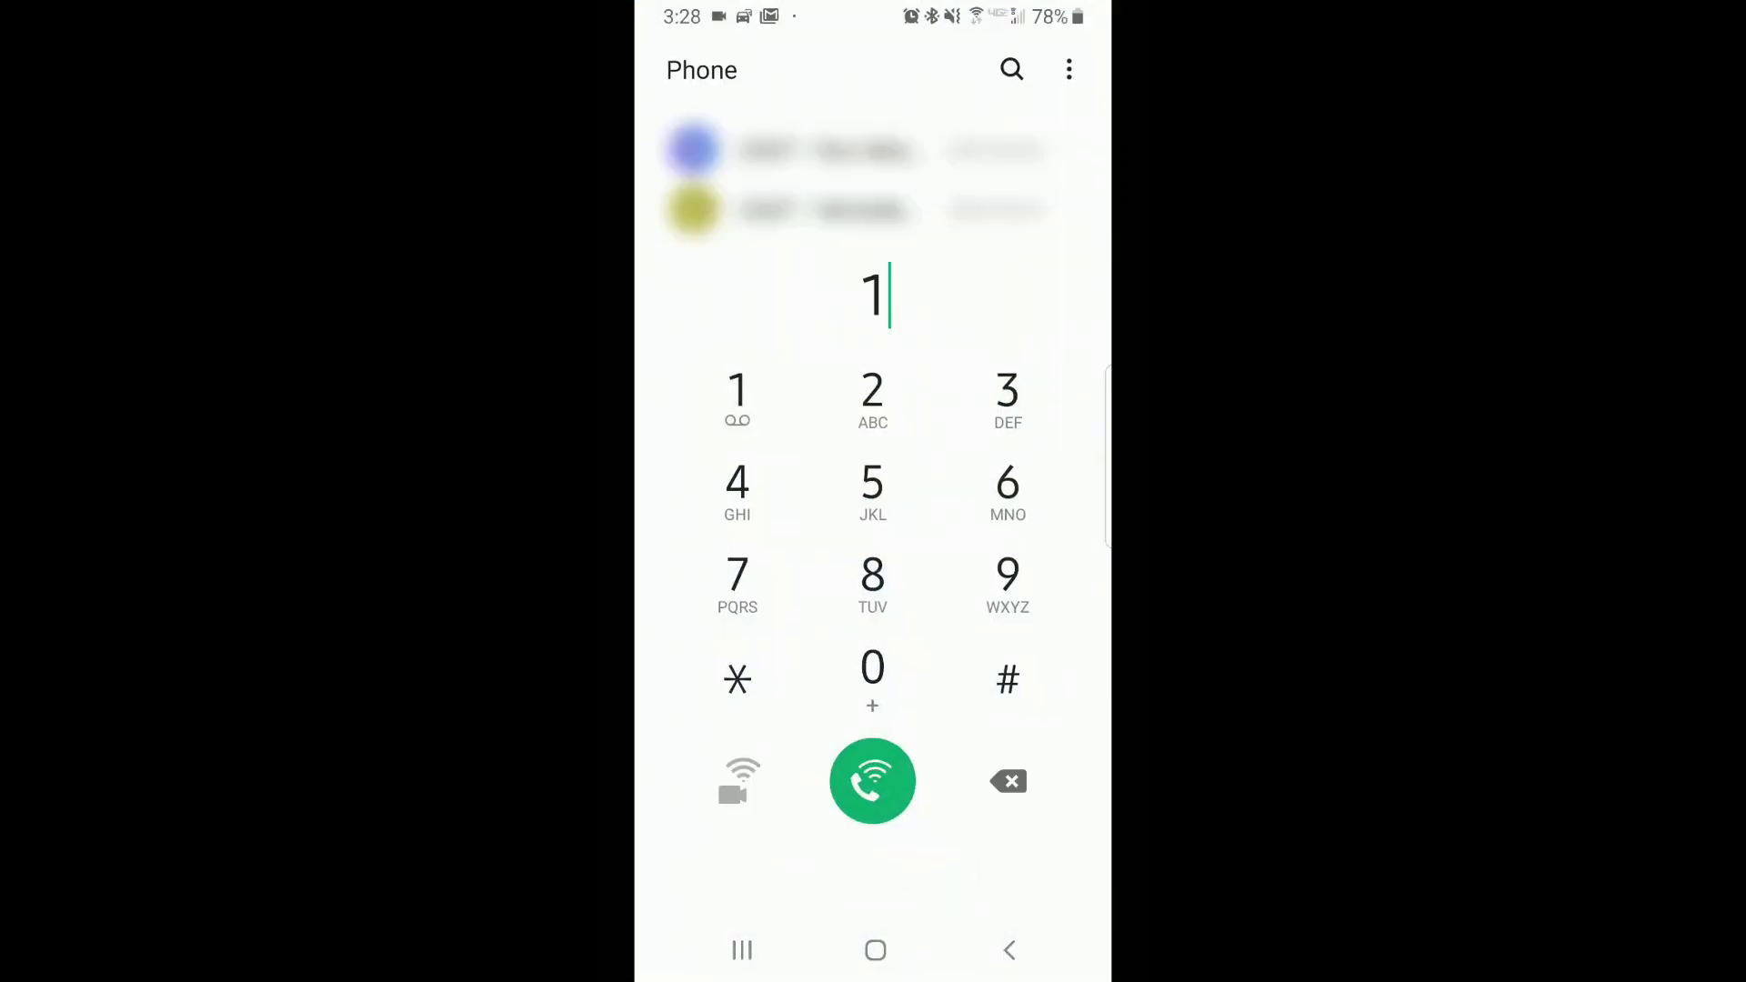
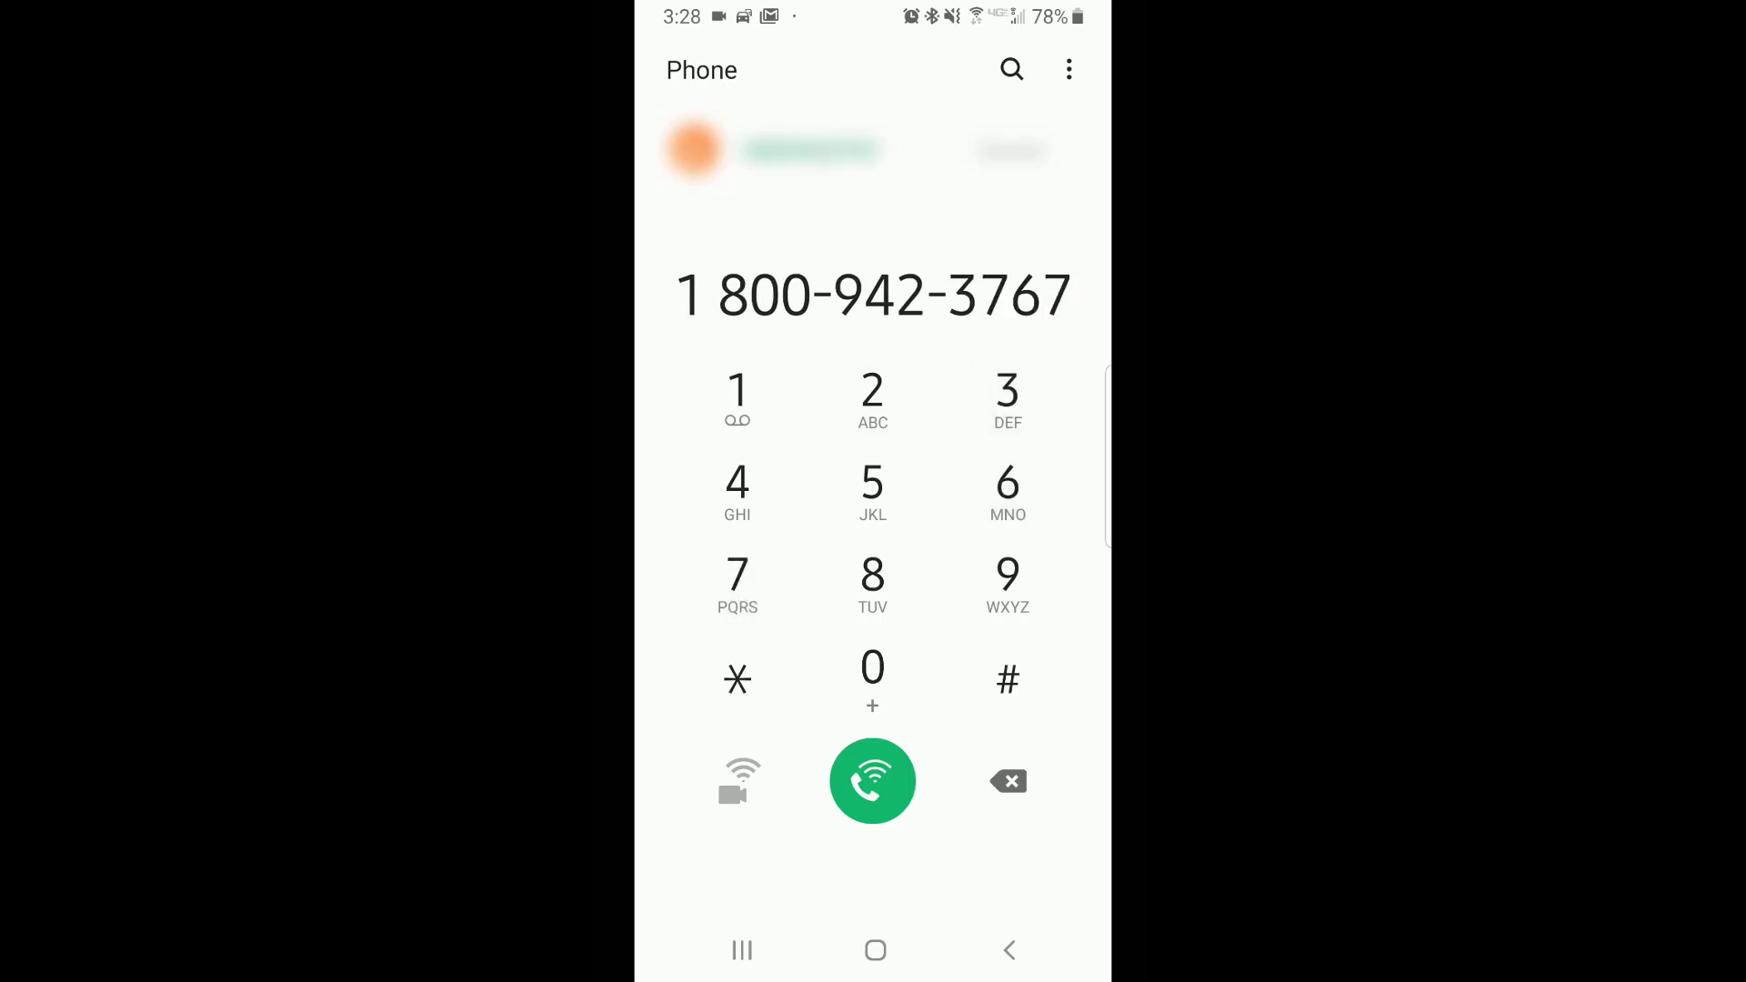
click(872, 782)
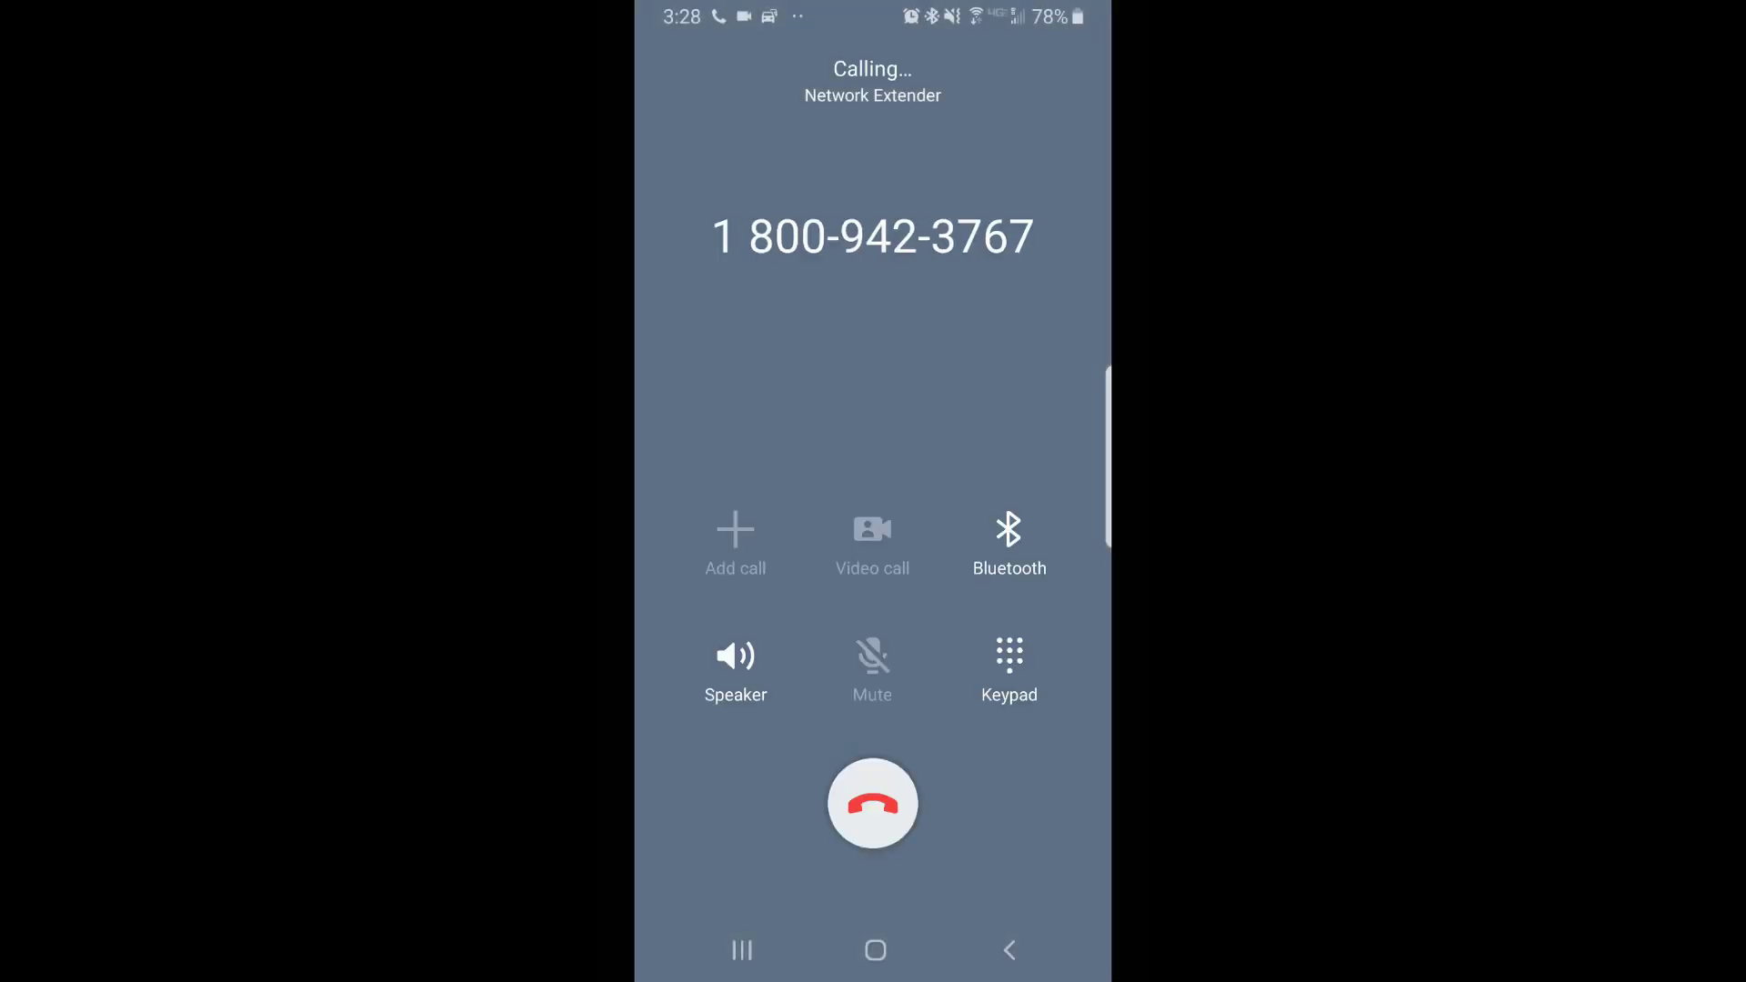